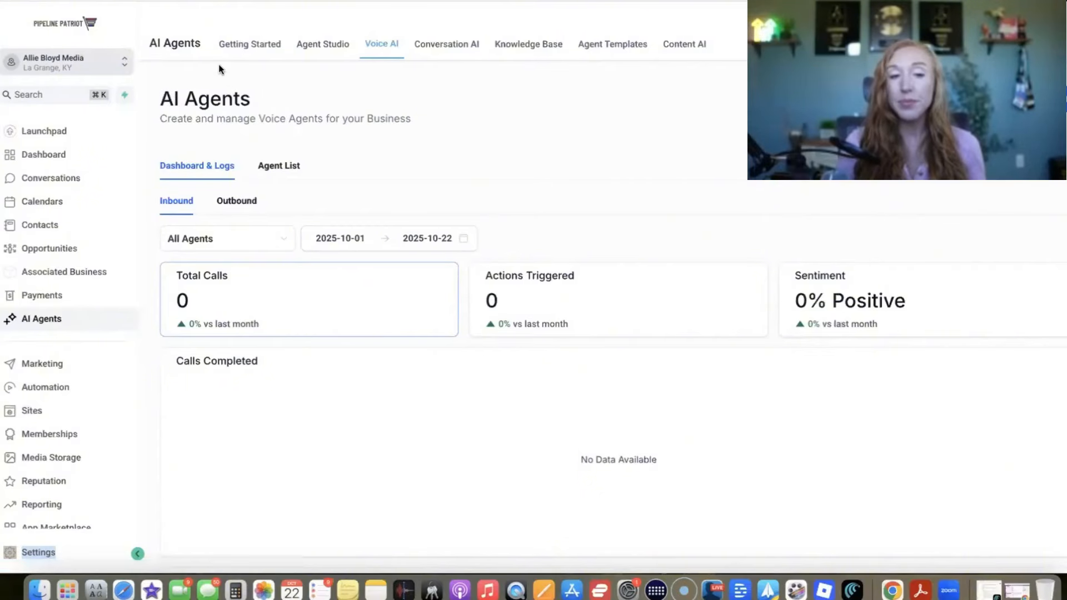
Step: Review the getting-started options for Voice AI and Conversation AI, and look over the Agent Studio and Voice AI sections
{"action": "left_click", "coordinate": [251, 44]}
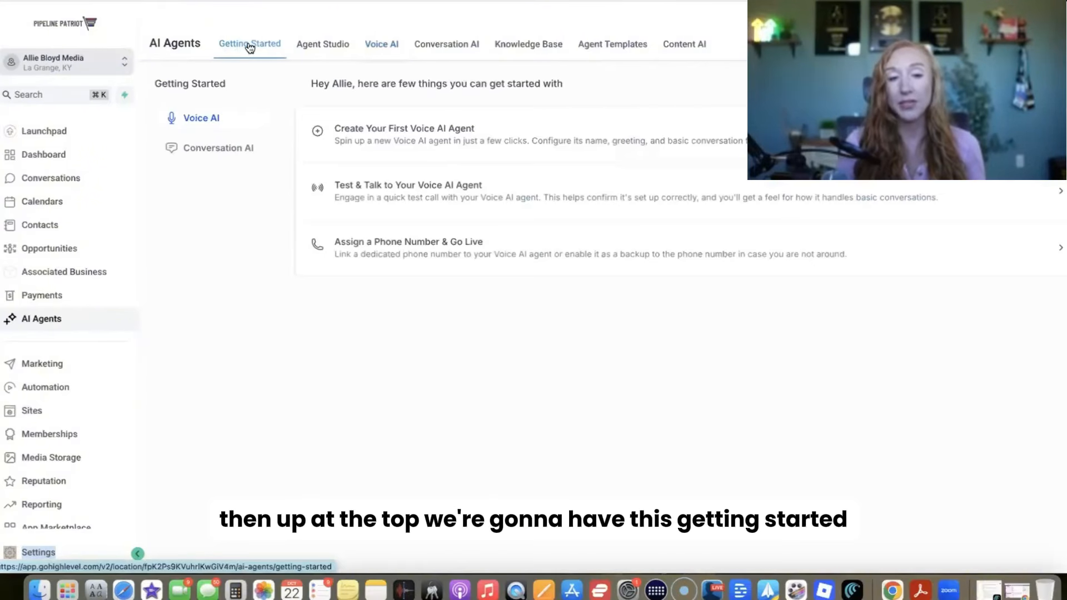
{"action": "left_click", "coordinate": [210, 148]}
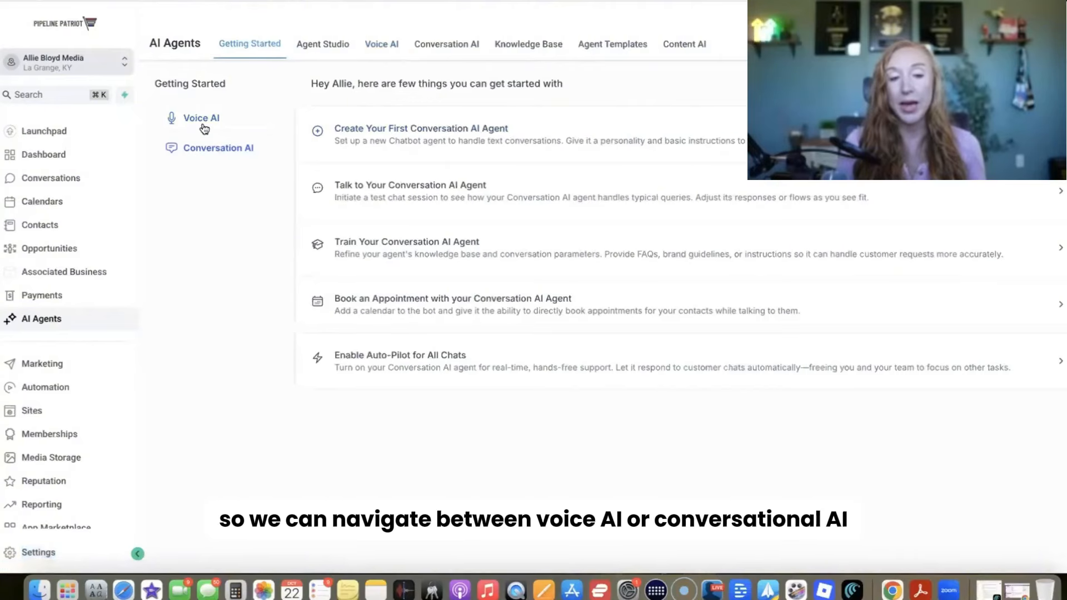
{"action": "left_click", "coordinate": [203, 123]}
{"action": "left_click", "coordinate": [200, 150]}
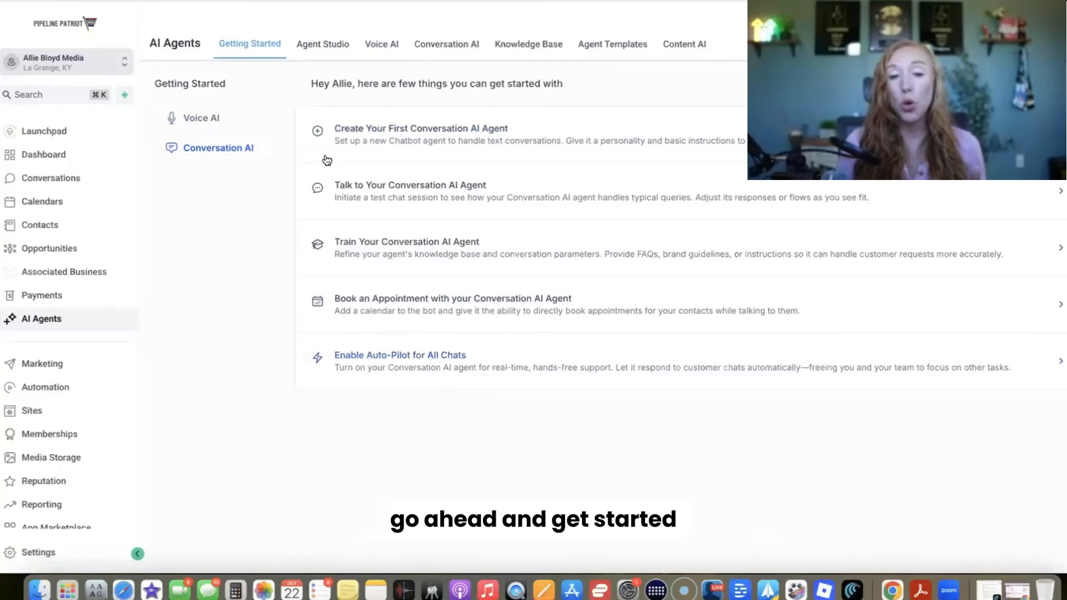
{"action": "left_click", "coordinate": [203, 123]}
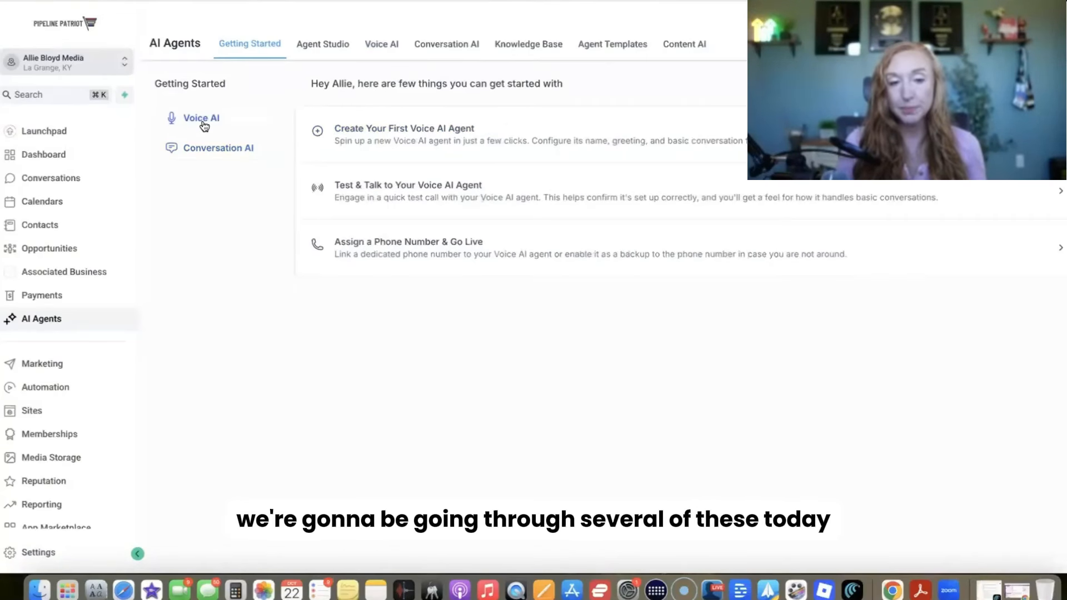
{"action": "left_click", "coordinate": [344, 48]}
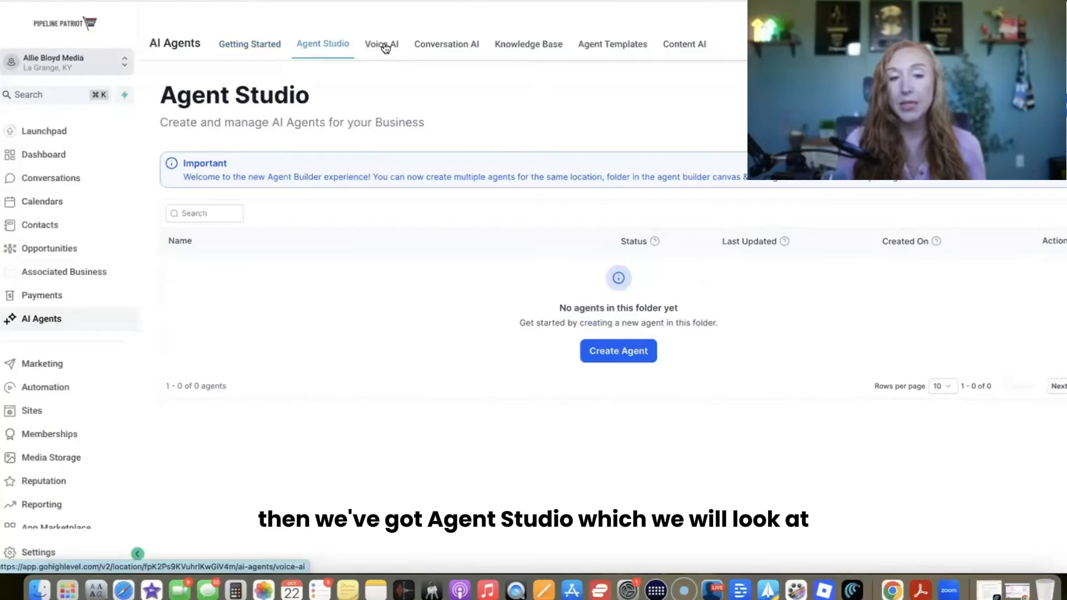
{"action": "left_click", "coordinate": [382, 45]}
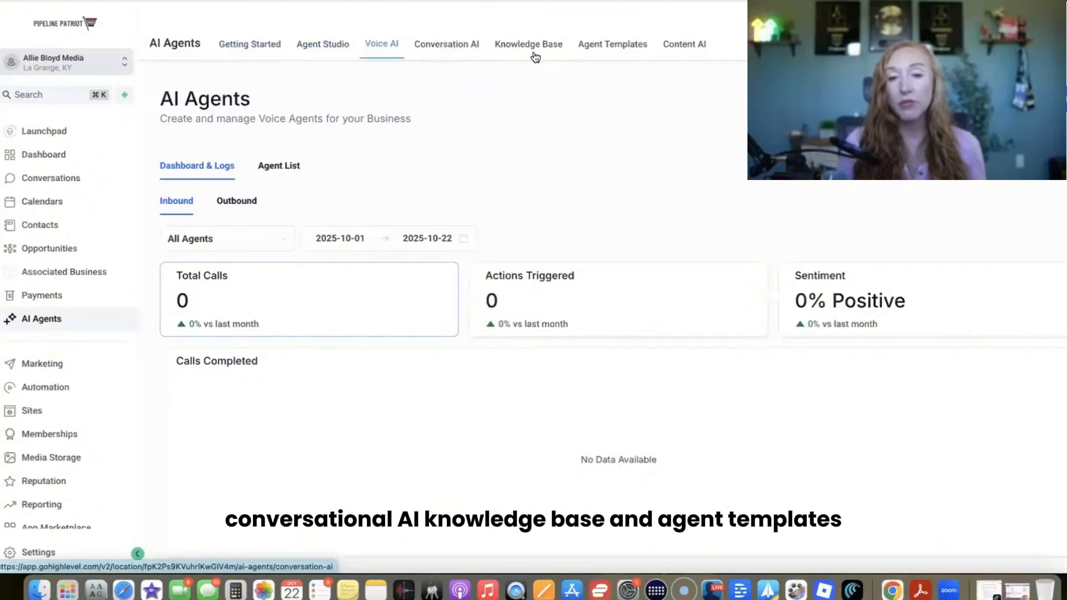
Step: Browse the marketplace's agent templates and examine the options of the Categories filter
{"action": "left_click", "coordinate": [607, 49]}
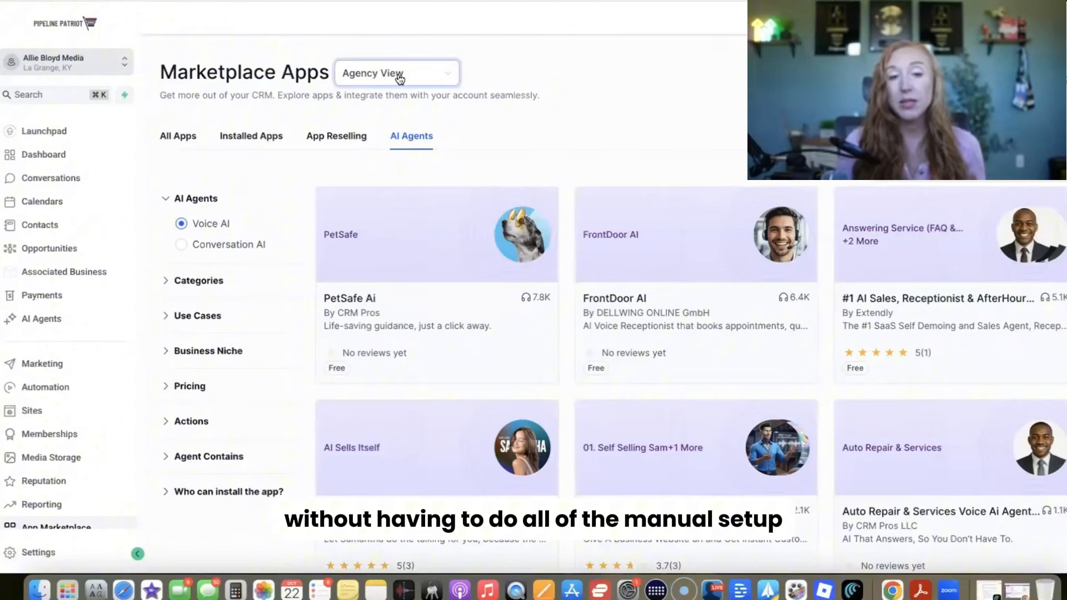
{"action": "left_click", "coordinate": [194, 286]}
{"action": "scroll", "coordinate": [210, 317], "scroll_direction": "down", "scroll_amount": 3}
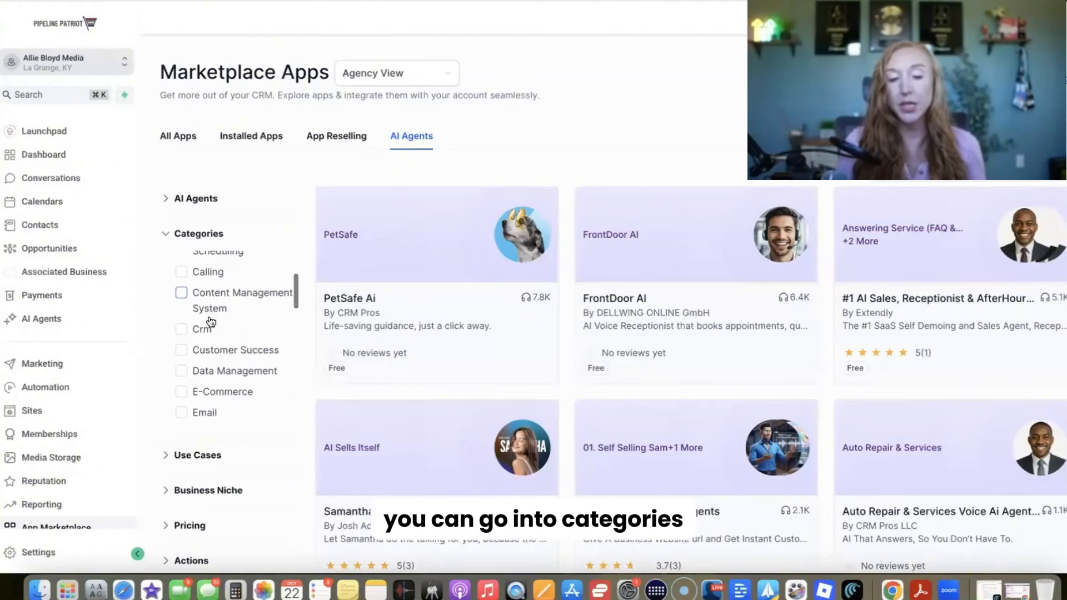
{"action": "scroll", "coordinate": [210, 321], "scroll_direction": "down", "scroll_amount": 5}
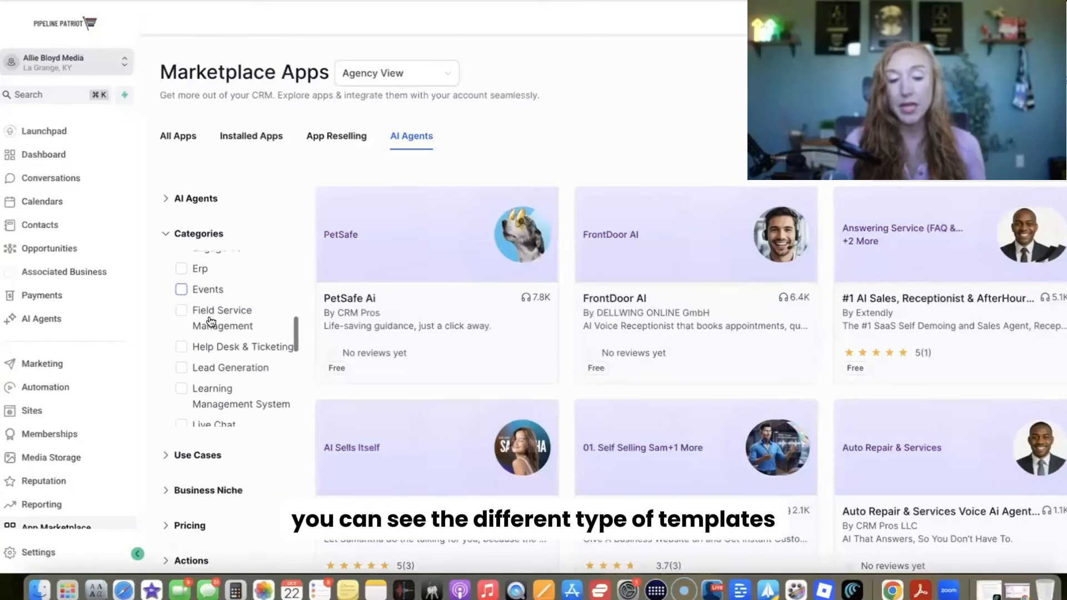
{"action": "scroll", "coordinate": [210, 321], "scroll_direction": "down", "scroll_amount": 8}
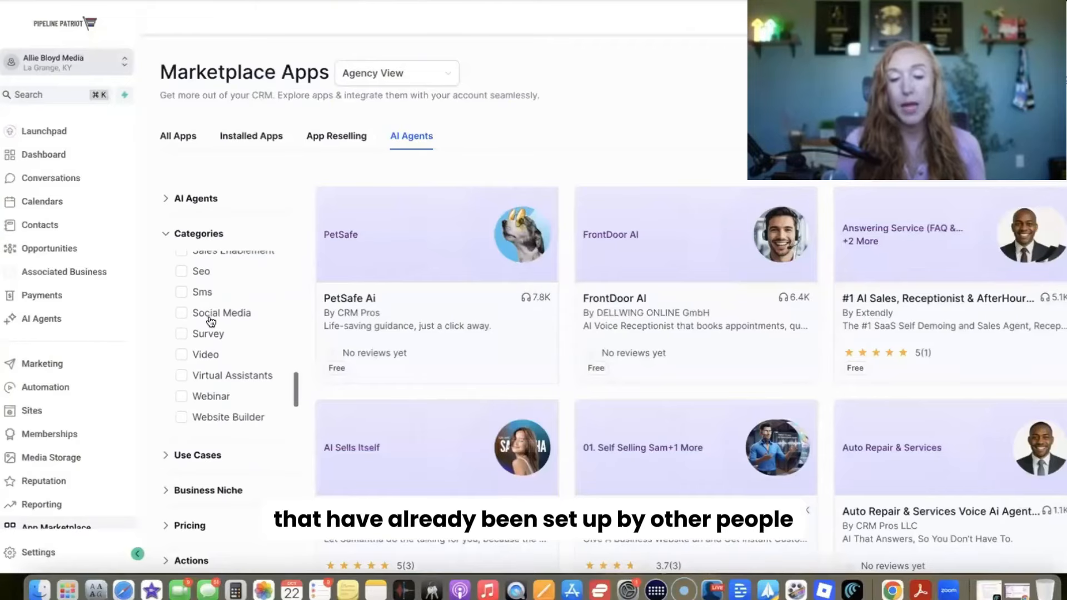
{"action": "scroll", "coordinate": [210, 321], "scroll_direction": "down", "scroll_amount": 4}
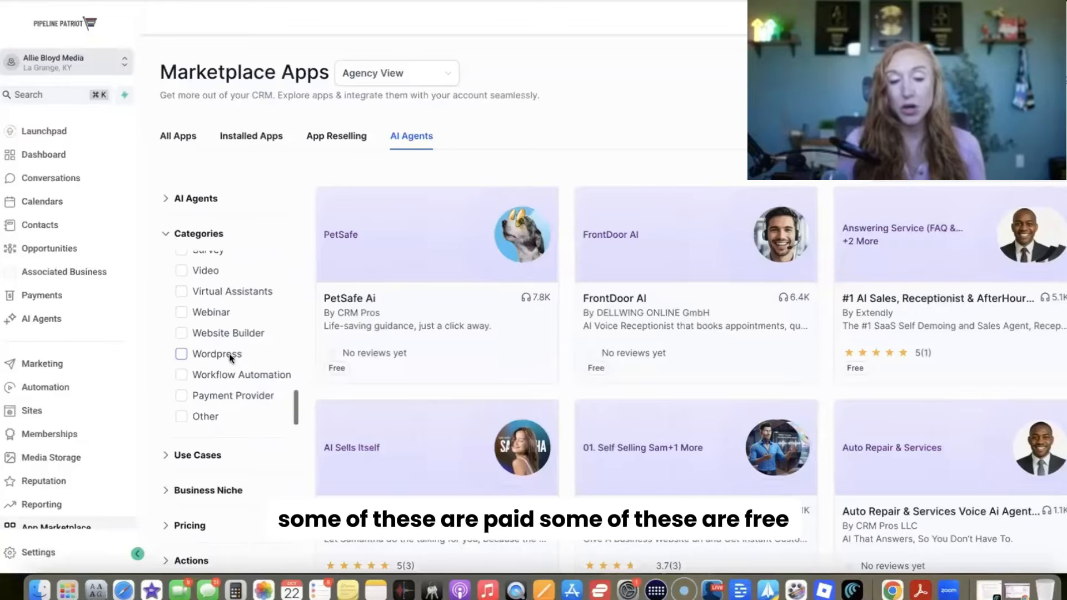
{"action": "scroll", "coordinate": [242, 428], "scroll_direction": "down", "scroll_amount": 4}
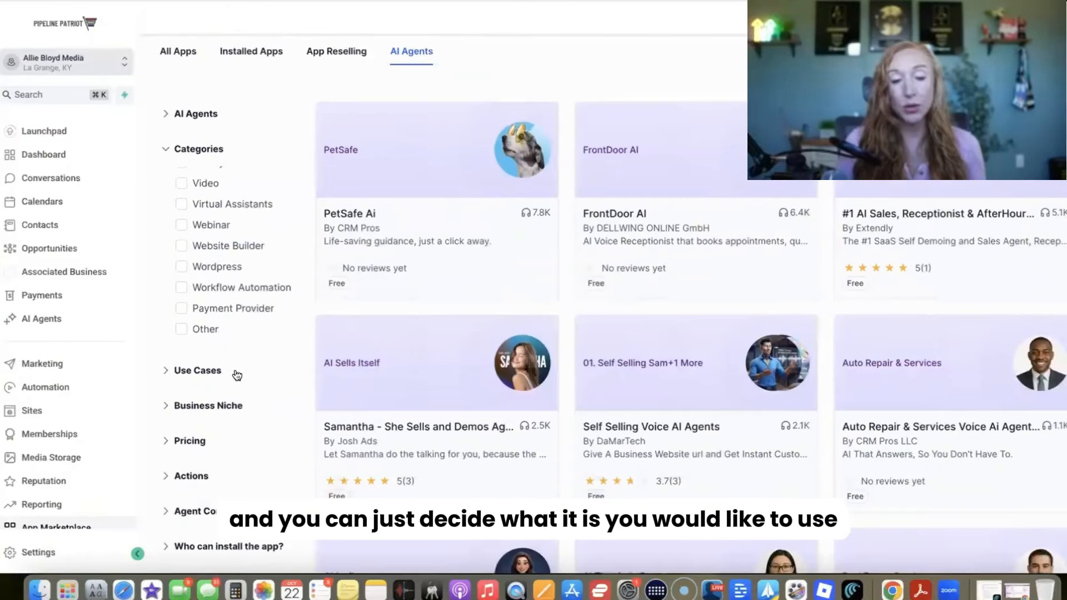
Step: Examine the marketplace filter options for use cases, business niche and pricing
{"action": "left_click", "coordinate": [210, 370]}
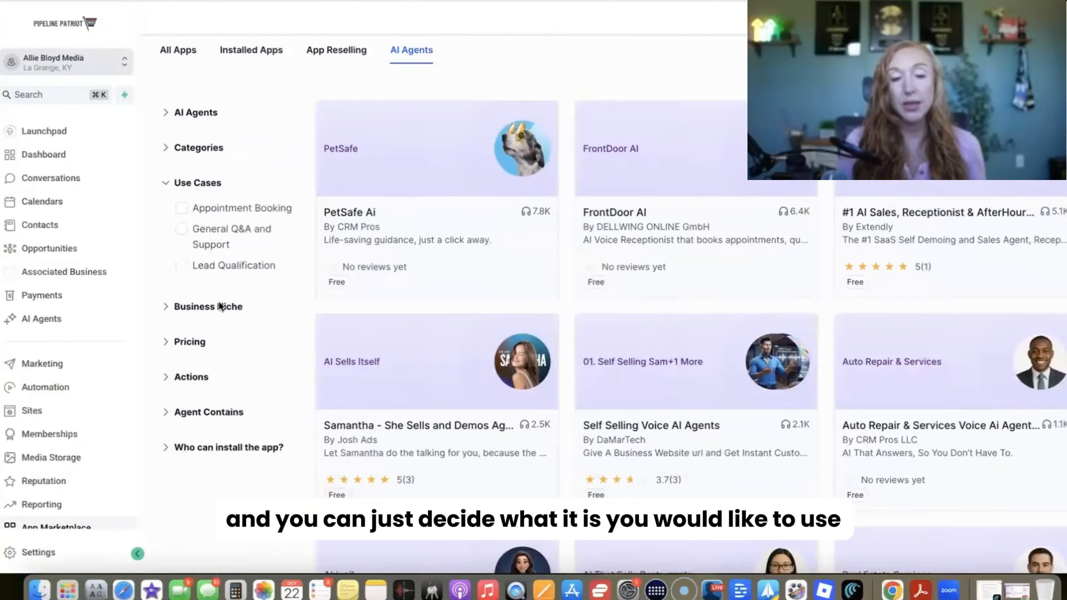
{"action": "scroll", "coordinate": [222, 210], "scroll_direction": "down", "scroll_amount": 1}
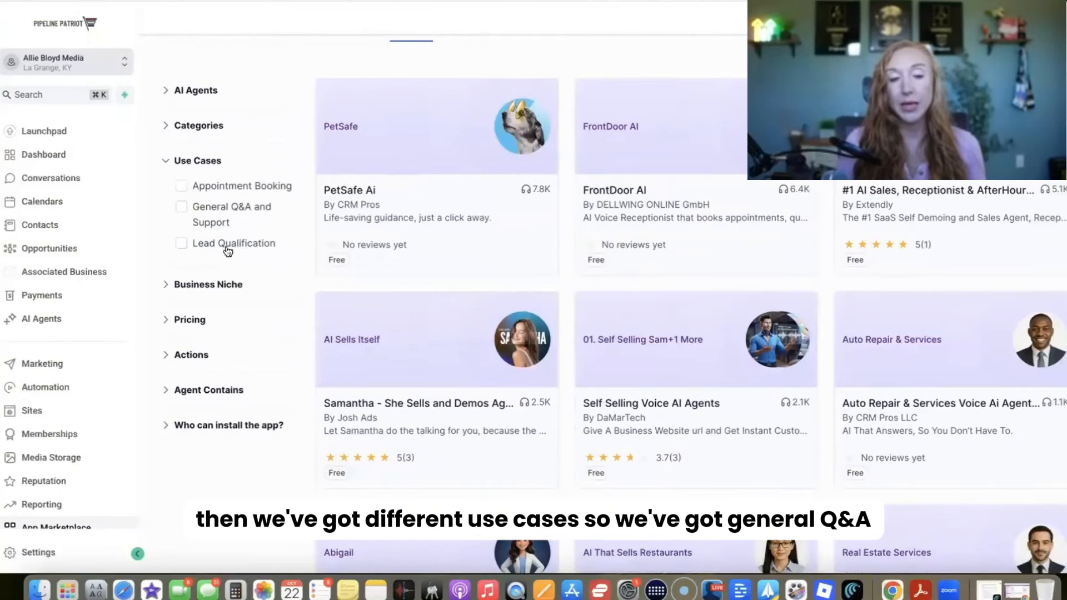
{"action": "left_click", "coordinate": [228, 285]}
{"action": "scroll", "coordinate": [208, 328], "scroll_direction": "down", "scroll_amount": 8}
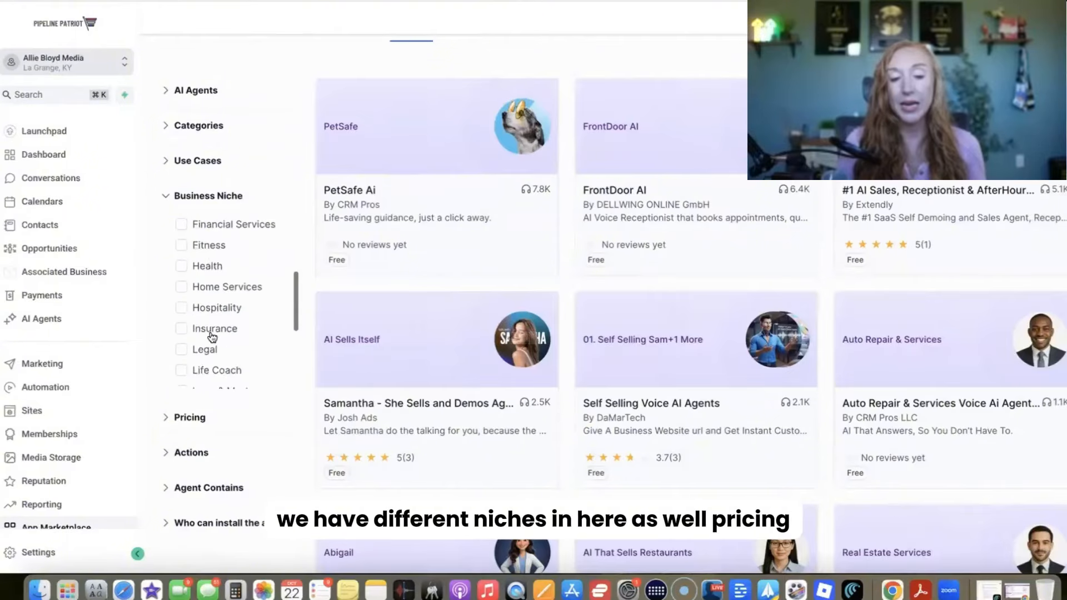
{"action": "left_click", "coordinate": [208, 418]}
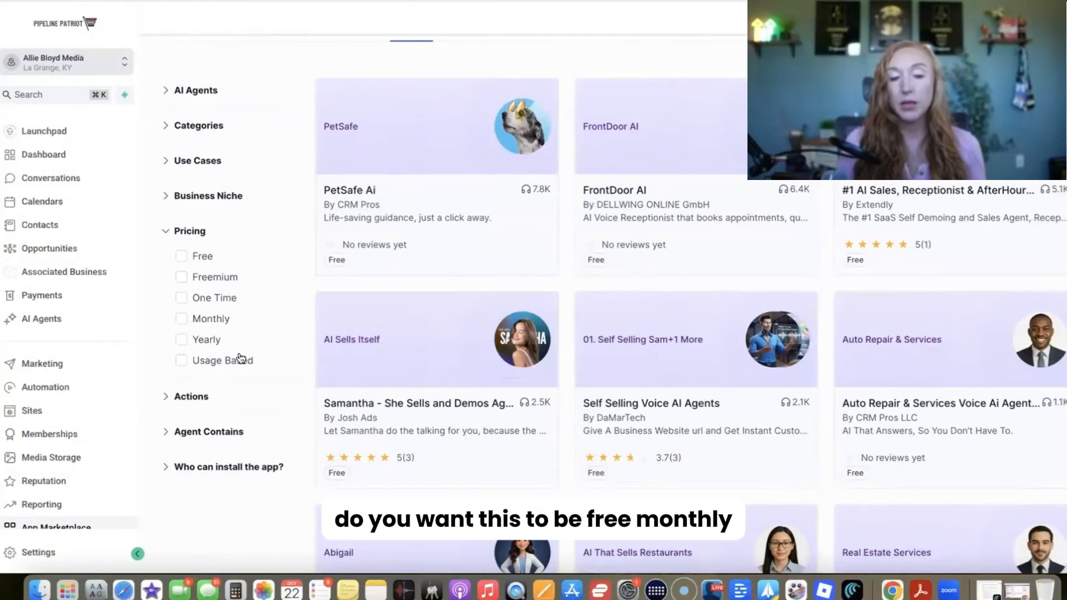
{"action": "left_click", "coordinate": [172, 231]}
{"action": "scroll", "coordinate": [201, 216], "scroll_direction": "up", "scroll_amount": 3}
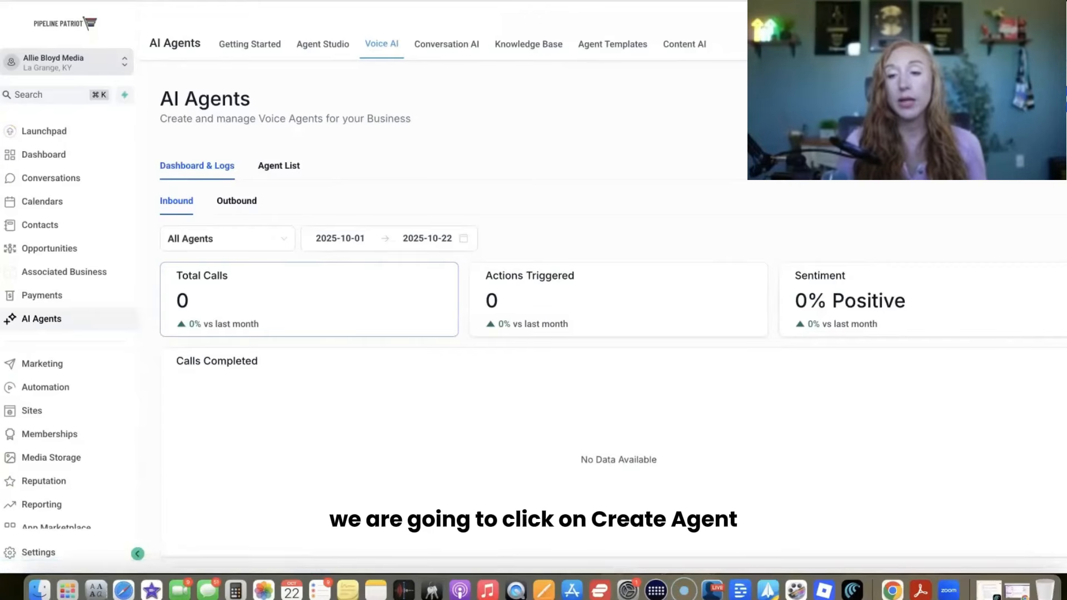
Step: View the creation options for a new voice AI agent and close them without choosing one
{"action": "left_click", "coordinate": [741, 169]}
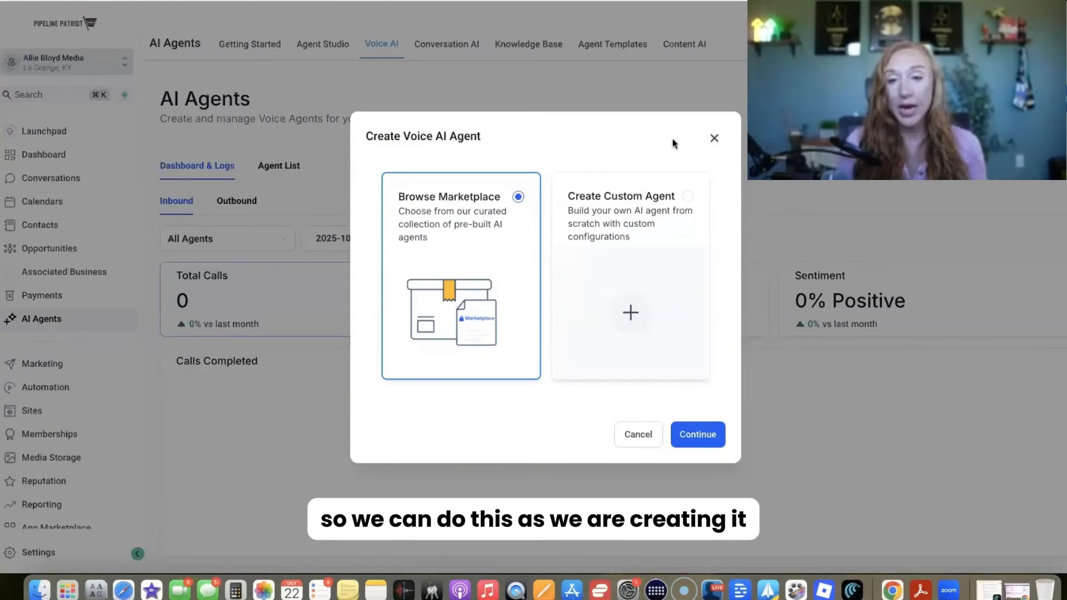
{"action": "left_click", "coordinate": [715, 139]}
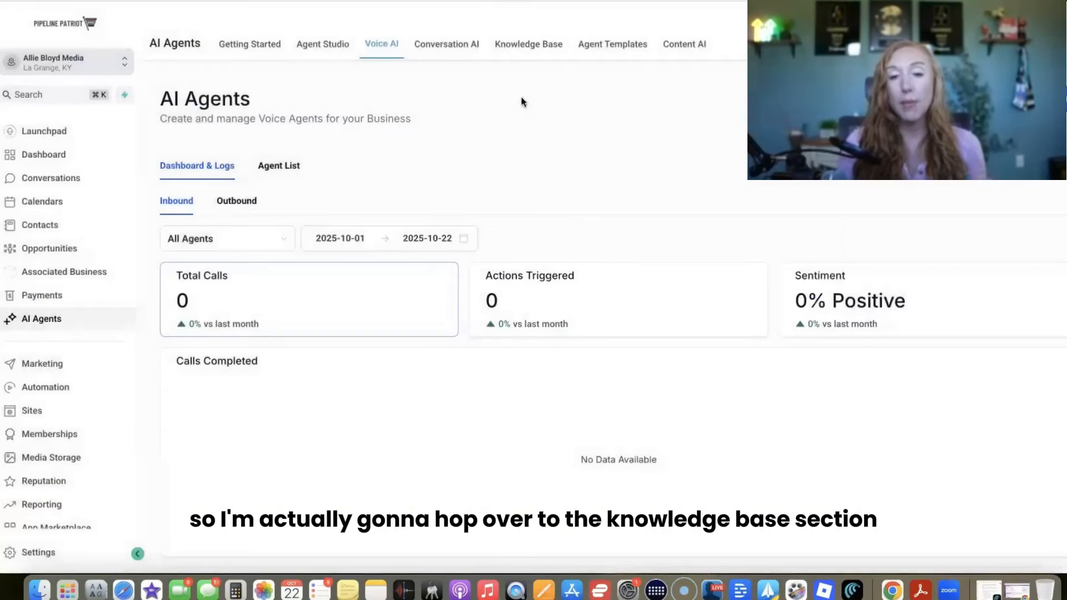
Step: Create a new knowledge base named TEST with the description TEST
{"action": "left_click", "coordinate": [528, 48]}
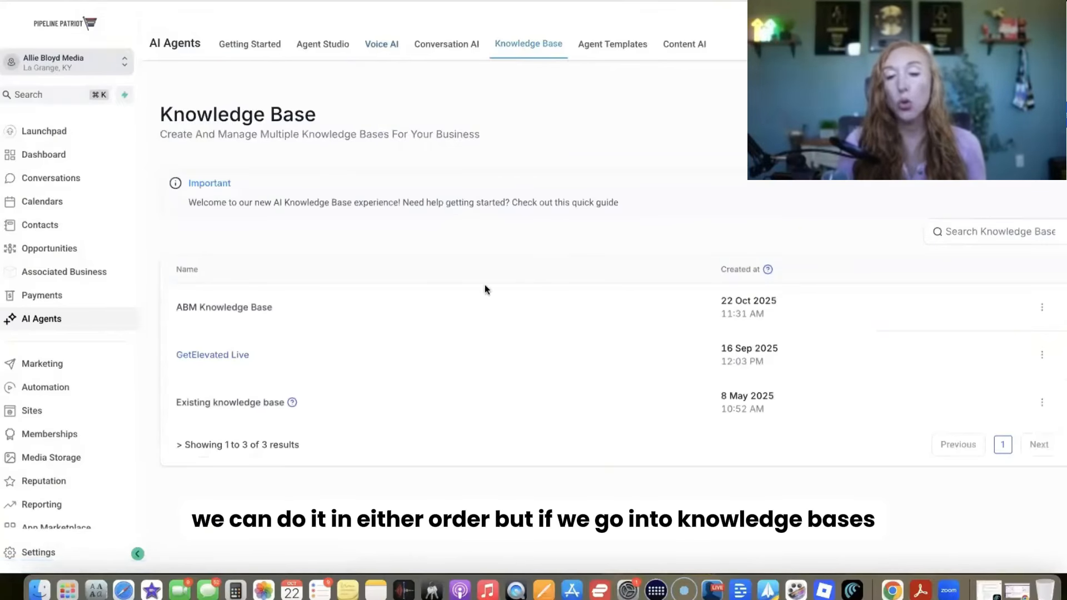
{"action": "left_click", "coordinate": [1008, 123]}
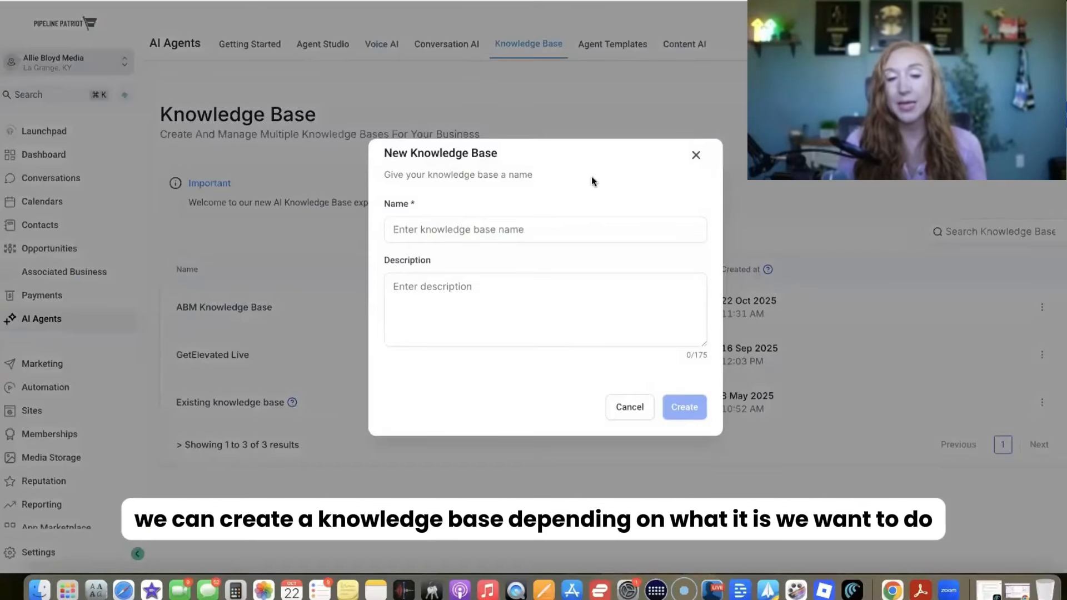
{"action": "left_click", "coordinate": [519, 222]}
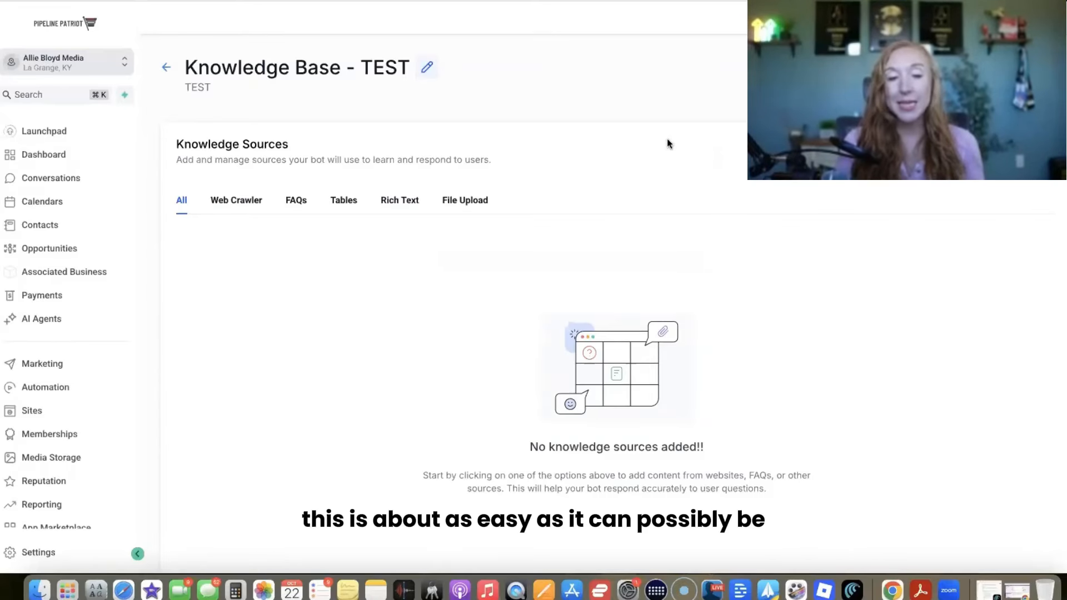
{"action": "left_click", "coordinate": [234, 205]}
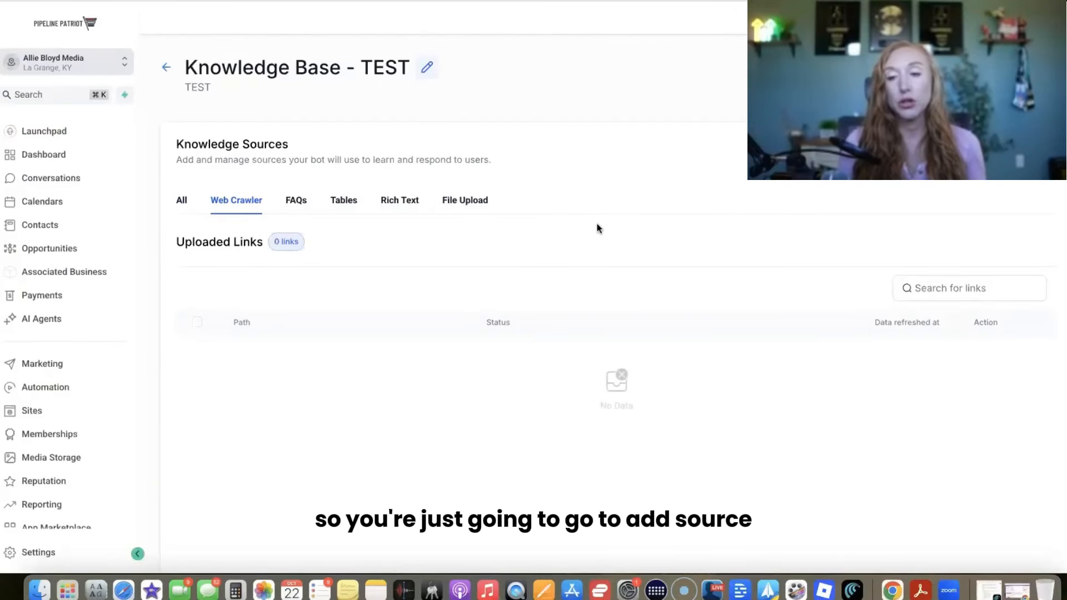
{"action": "left_click", "coordinate": [1009, 151]}
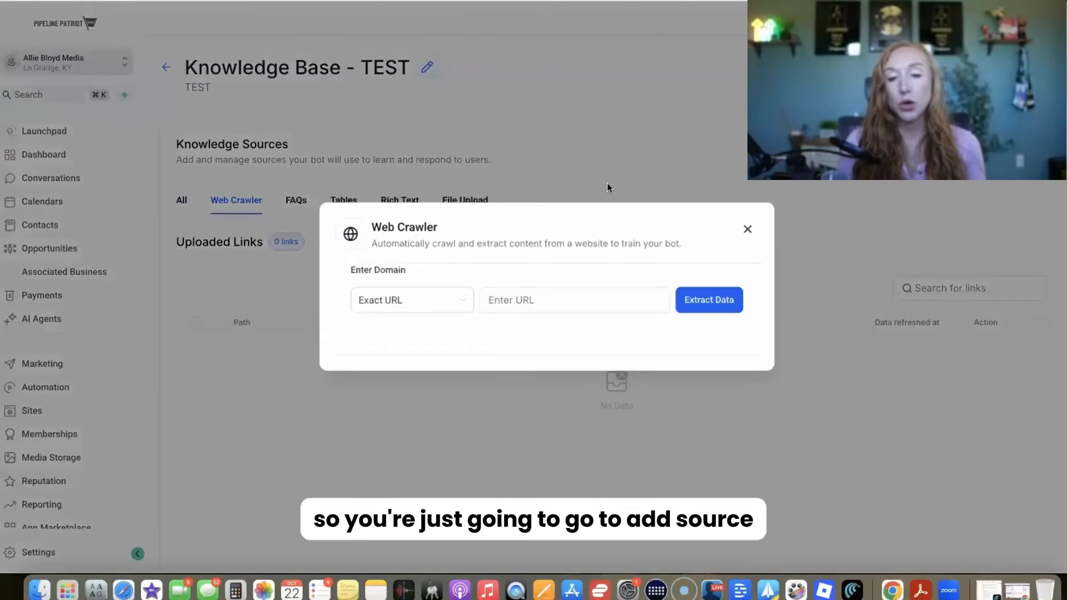
{"action": "left_click", "coordinate": [506, 299]}
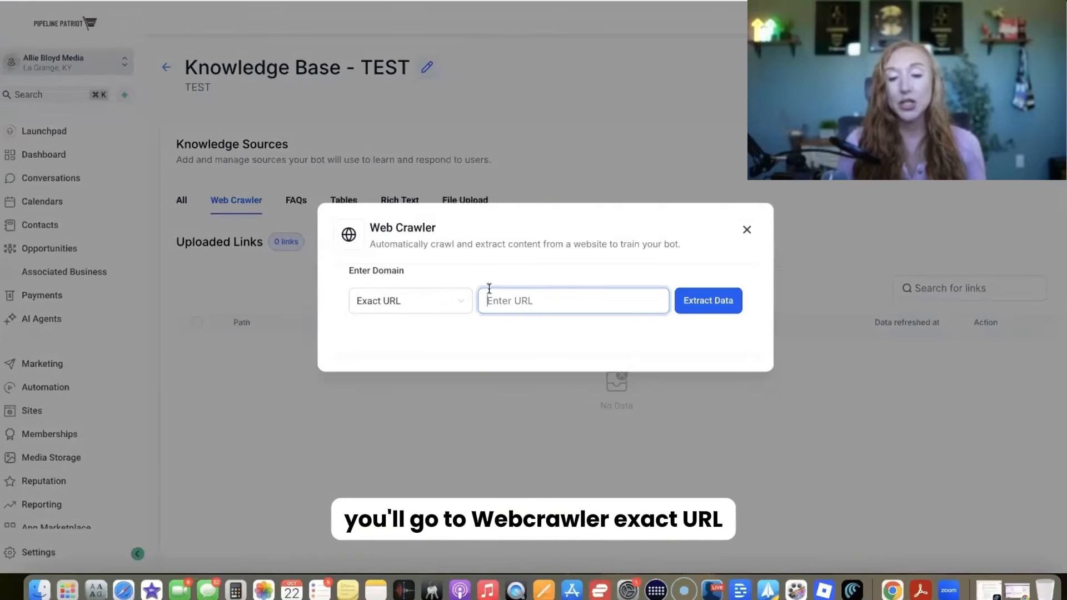
{"action": "type", "text": "https://allieb"}
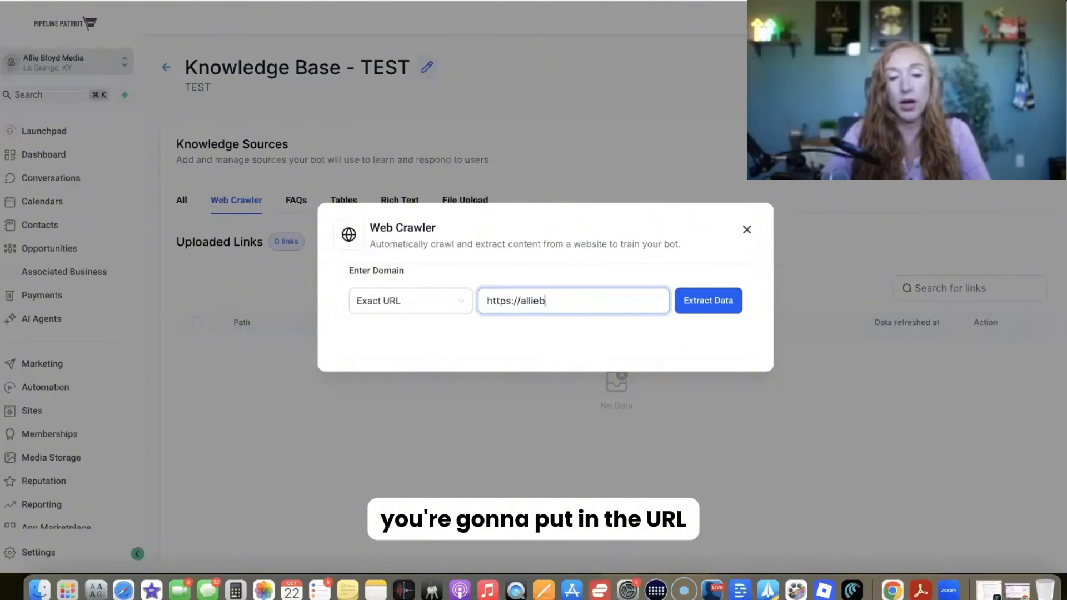
{"action": "type", "text": "loyd.com"}
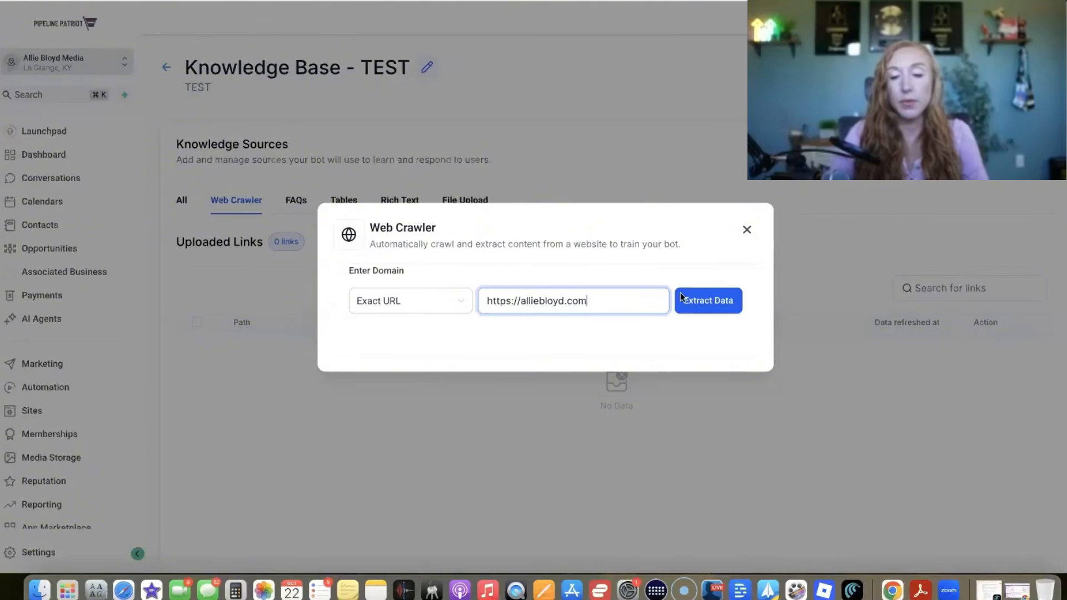
{"action": "left_click", "coordinate": [726, 302]}
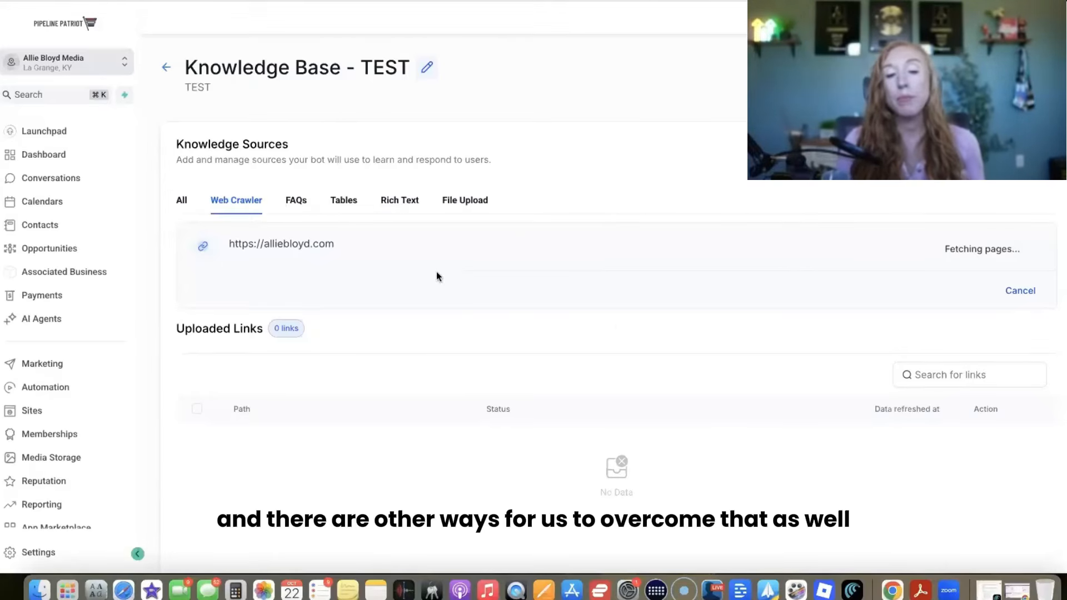
Step: Start a new FAQ source in the TEST knowledge base with the question "What are your hours?"
{"action": "left_click", "coordinate": [300, 201]}
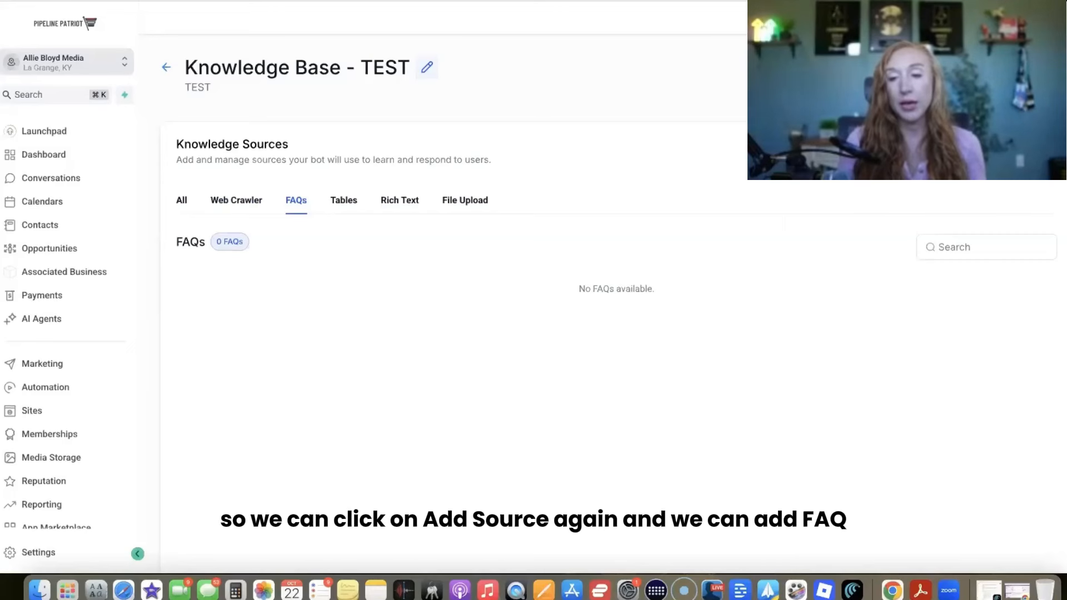
{"action": "left_click", "coordinate": [995, 116]}
{"action": "left_click", "coordinate": [560, 207]}
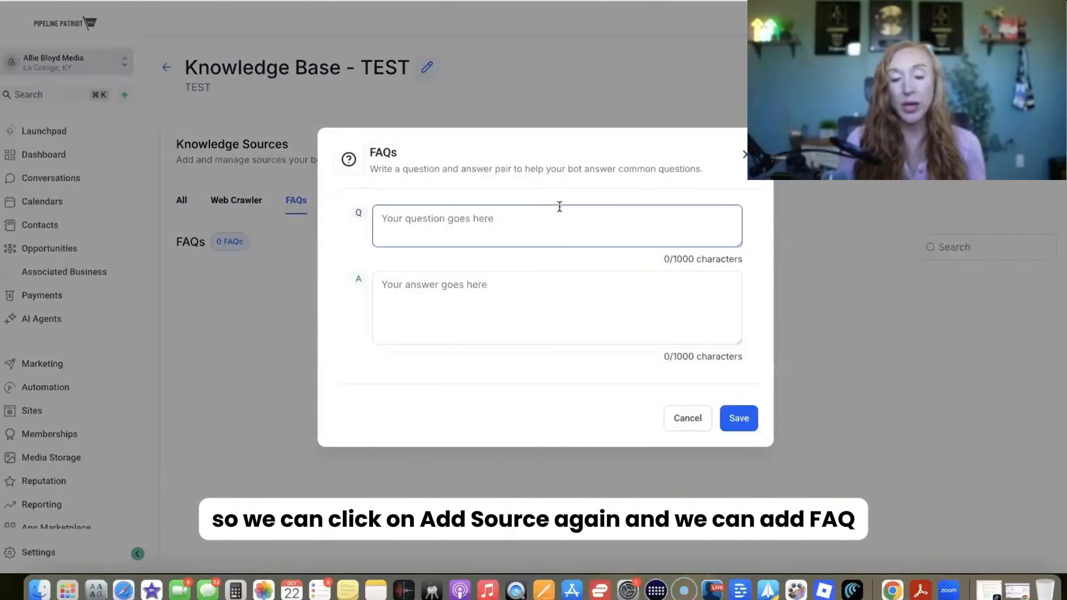
{"action": "type", "text": "Wh"}
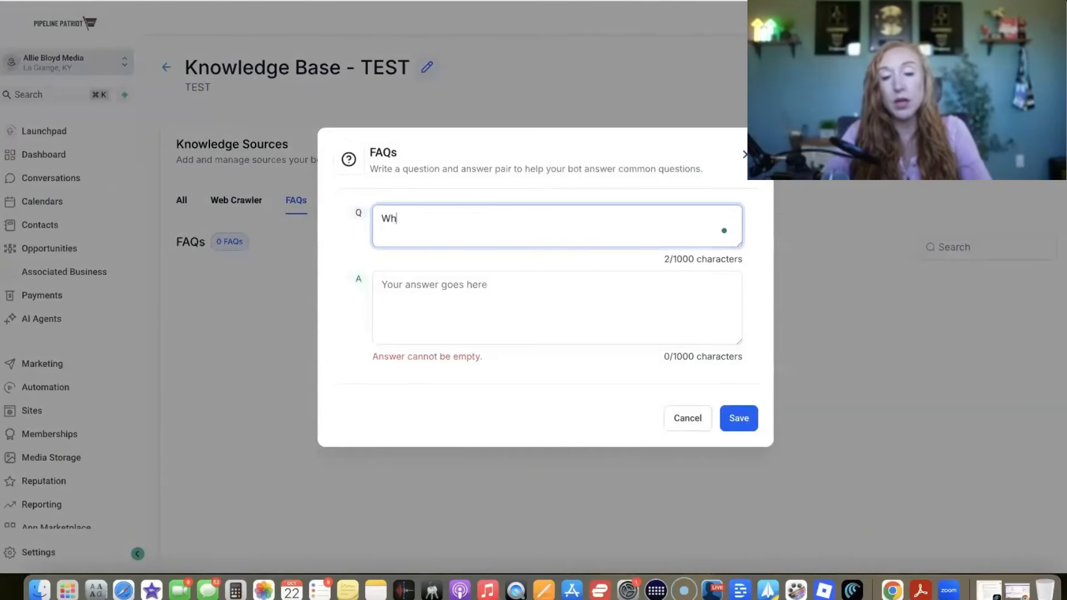
{"action": "type", "text": "at are your "}
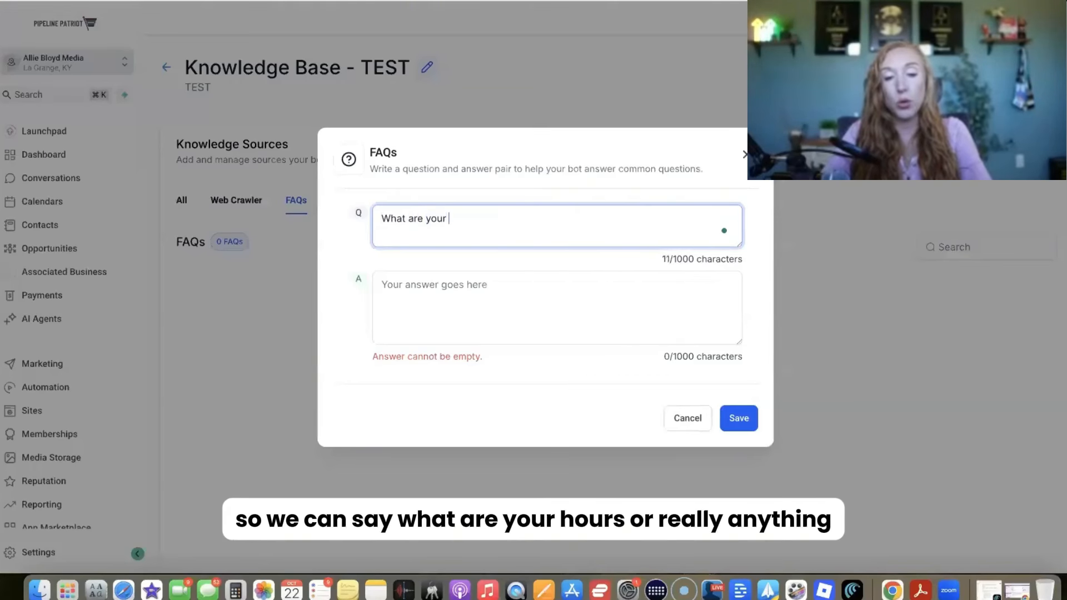
{"action": "type", "text": "hours?"}
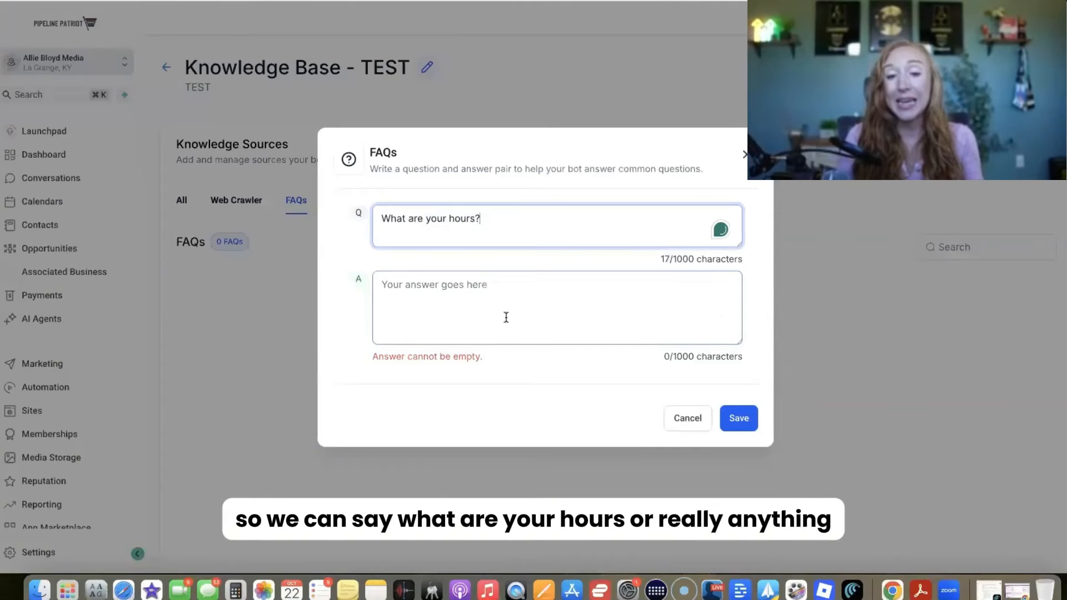
{"action": "left_click", "coordinate": [505, 317]}
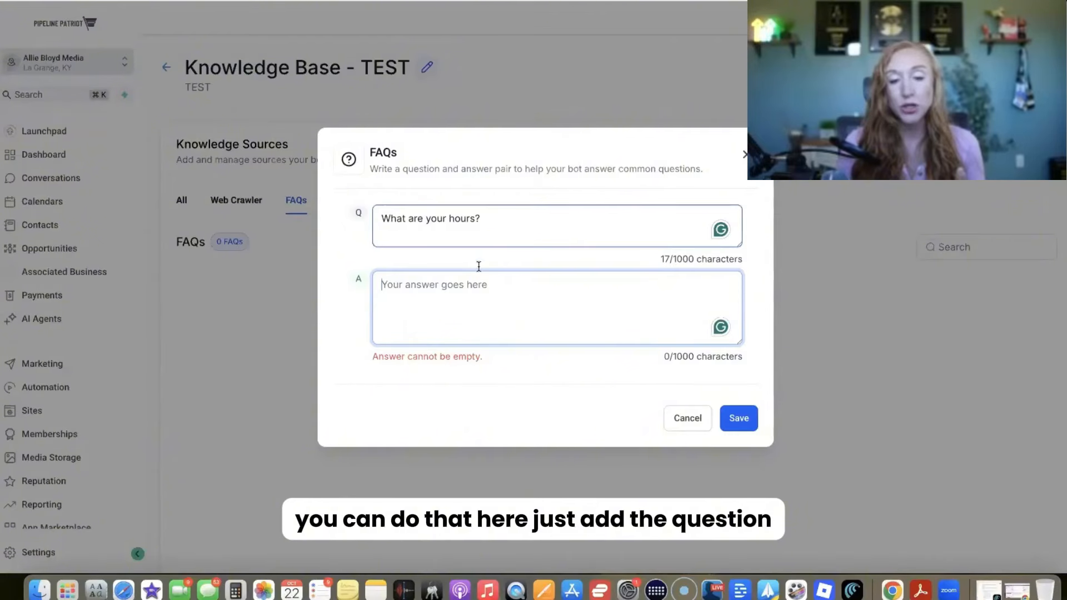
Step: Discard the drafted FAQ entry without giving an answer or saving it
{"action": "left_click_drag", "start_coordinate": [381, 219], "coordinate": [498, 226]}
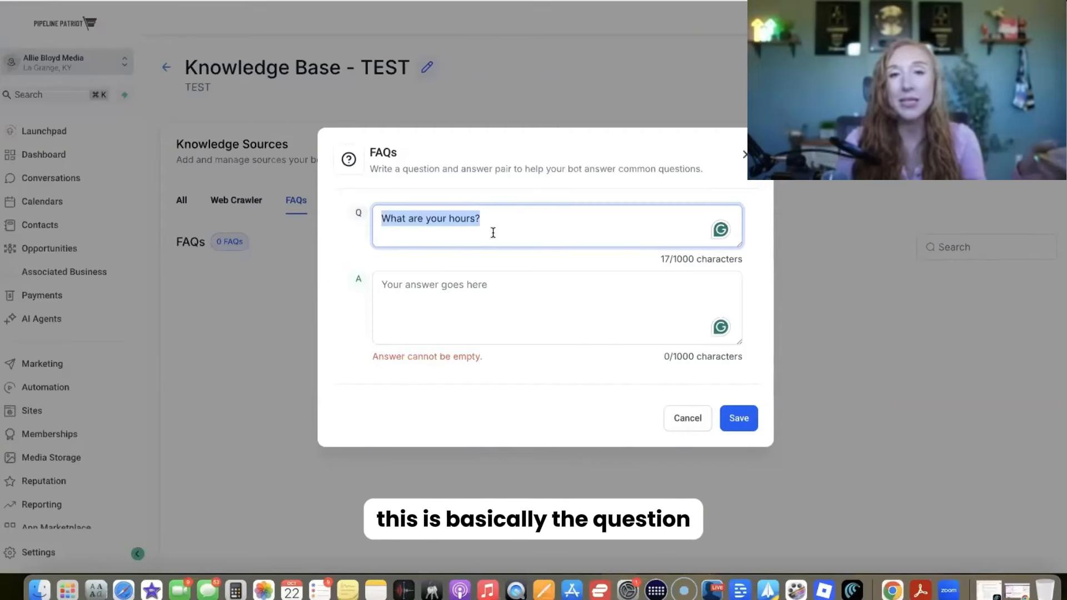
{"action": "left_click", "coordinate": [480, 291]}
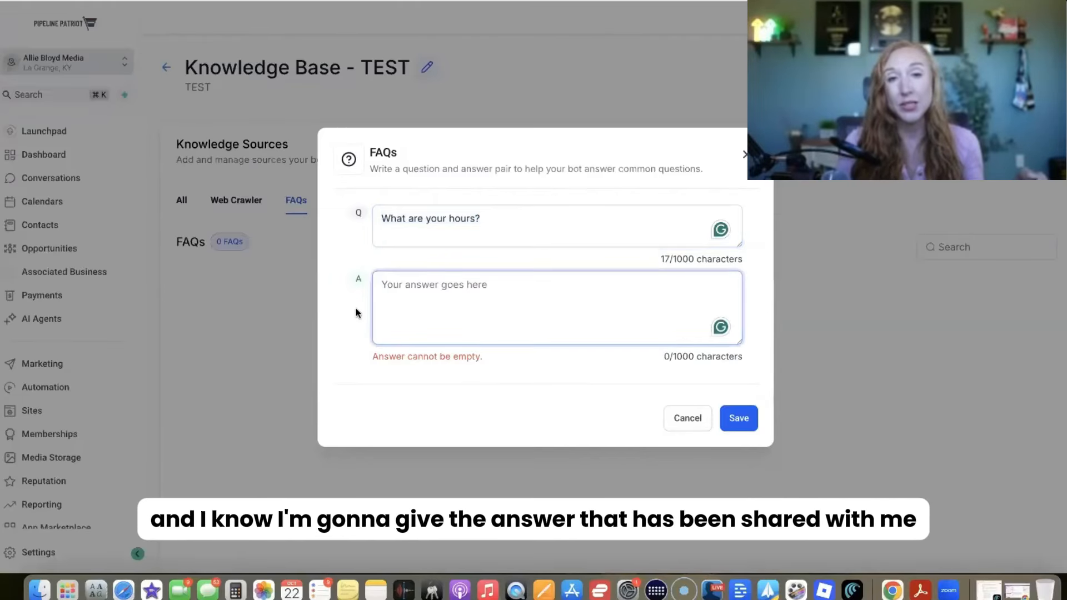
{"action": "triple_click", "coordinate": [495, 222]}
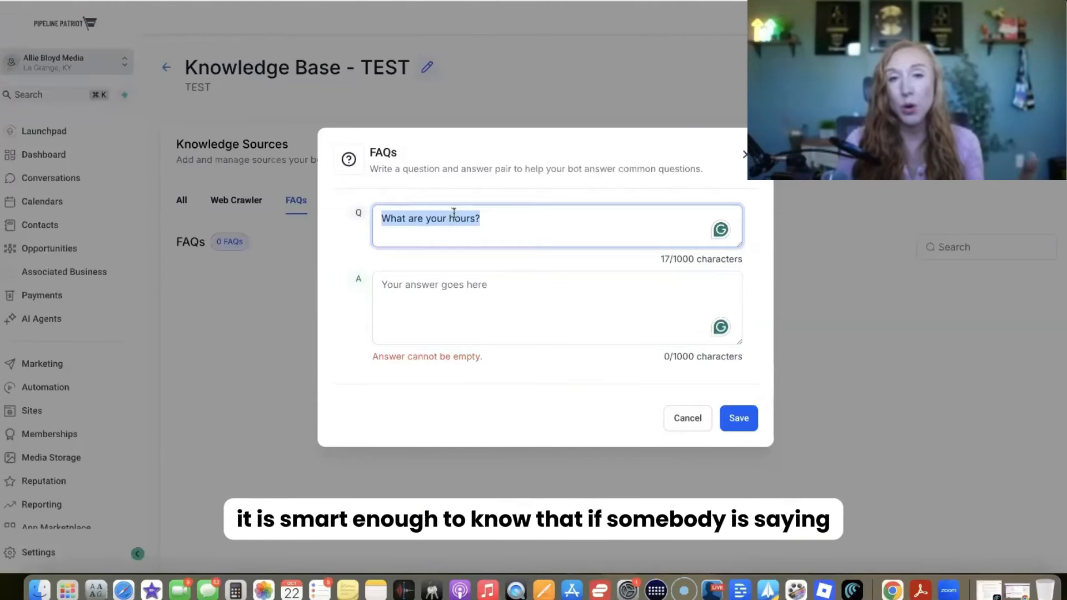
{"action": "left_click", "coordinate": [509, 222]}
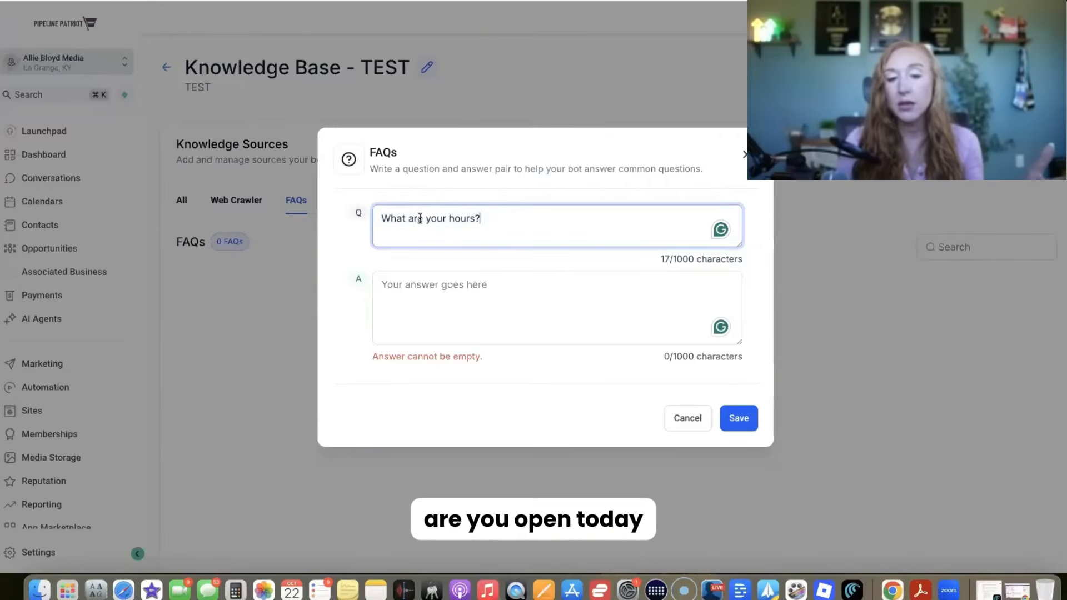
{"action": "left_click_drag", "start_coordinate": [382, 219], "coordinate": [514, 217]}
{"action": "left_click", "coordinate": [514, 217]}
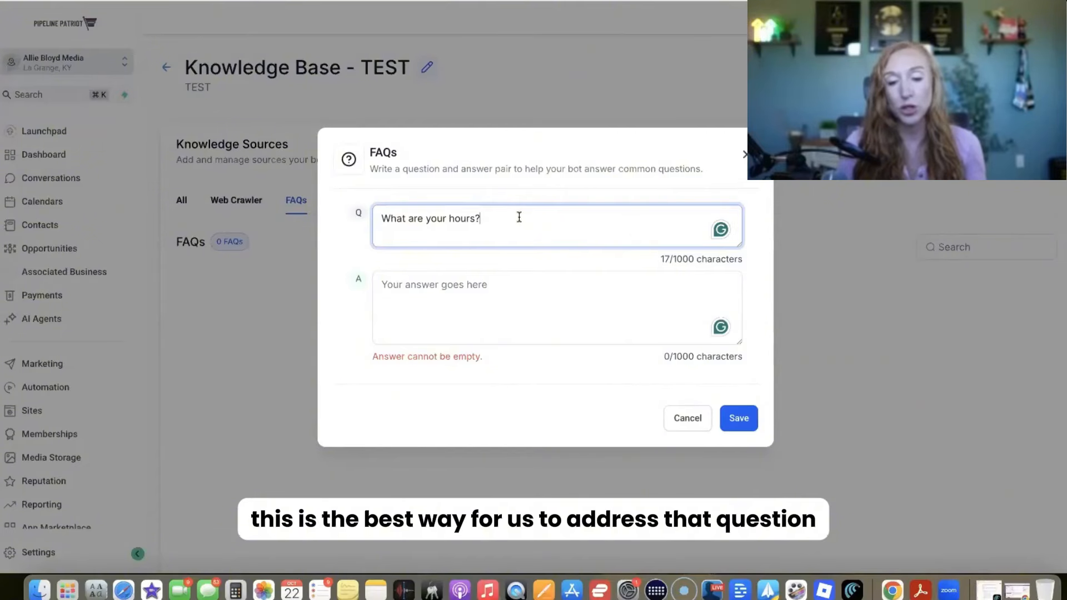
{"action": "left_click", "coordinate": [427, 307]}
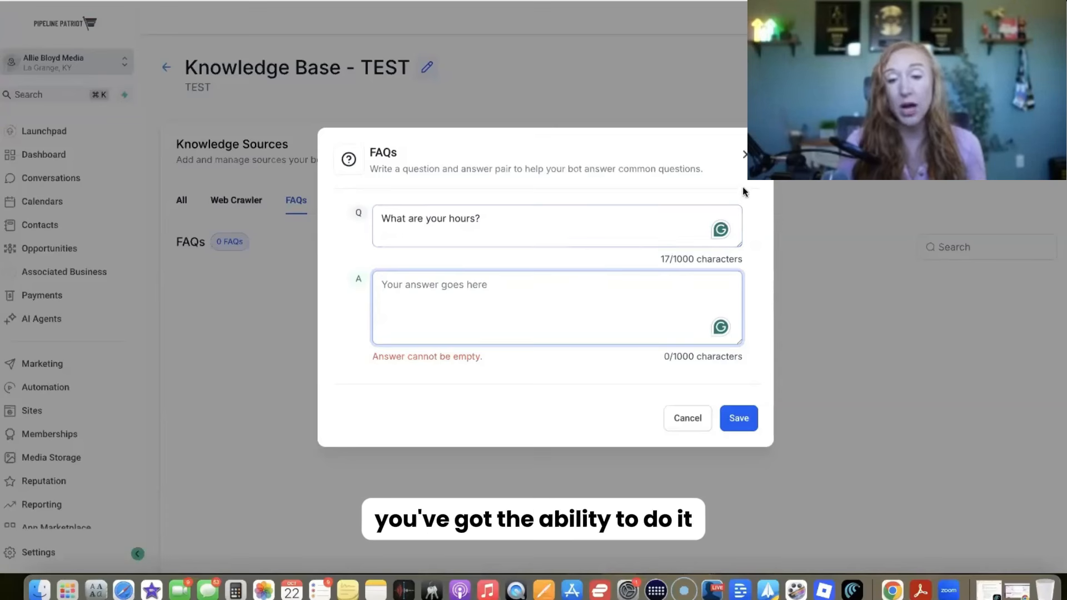
{"action": "left_click", "coordinate": [744, 157]}
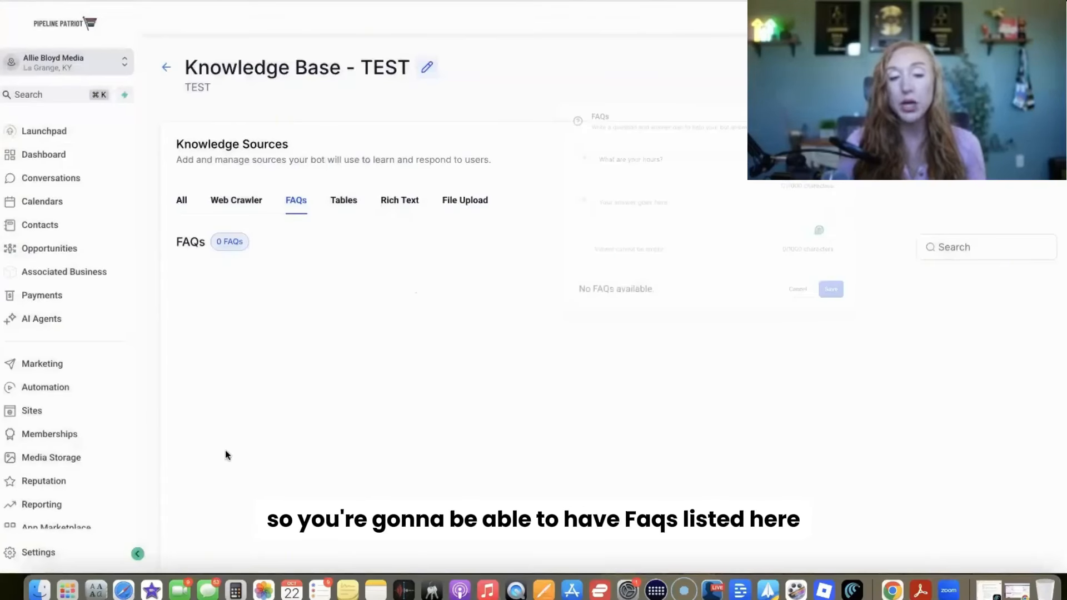
Step: View the knowledge base's table and file upload sources, and return to the list of knowledge bases
{"action": "left_click", "coordinate": [344, 200]}
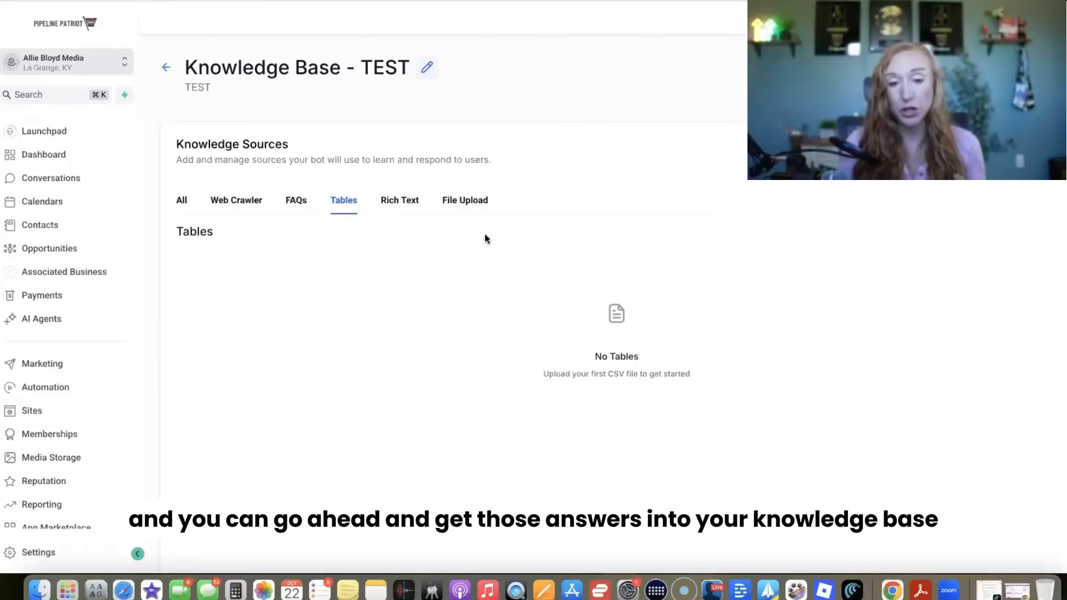
{"action": "left_click", "coordinate": [481, 201]}
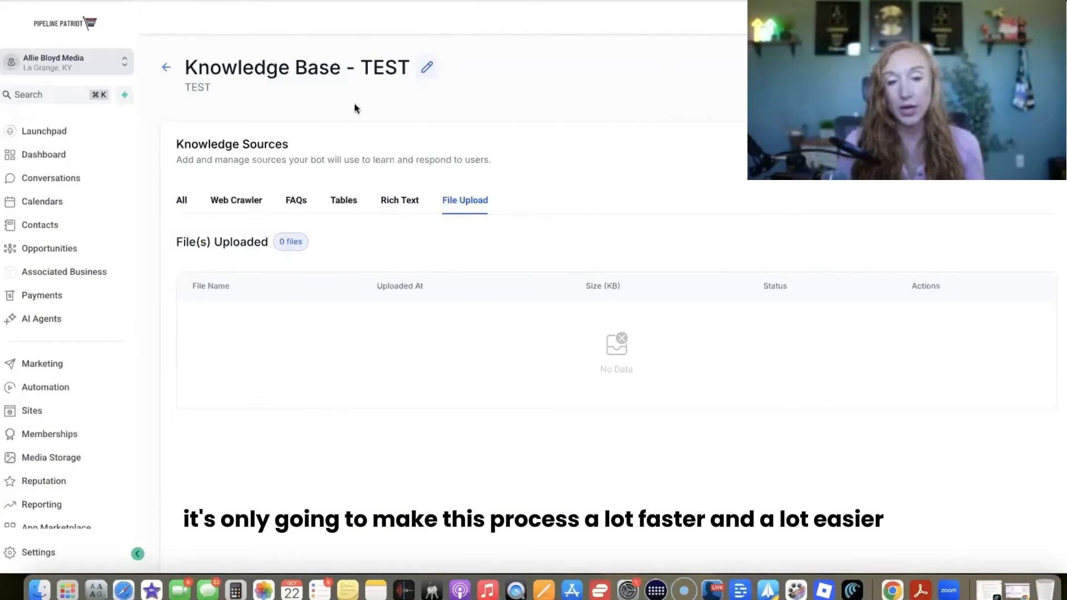
{"action": "left_click", "coordinate": [166, 69]}
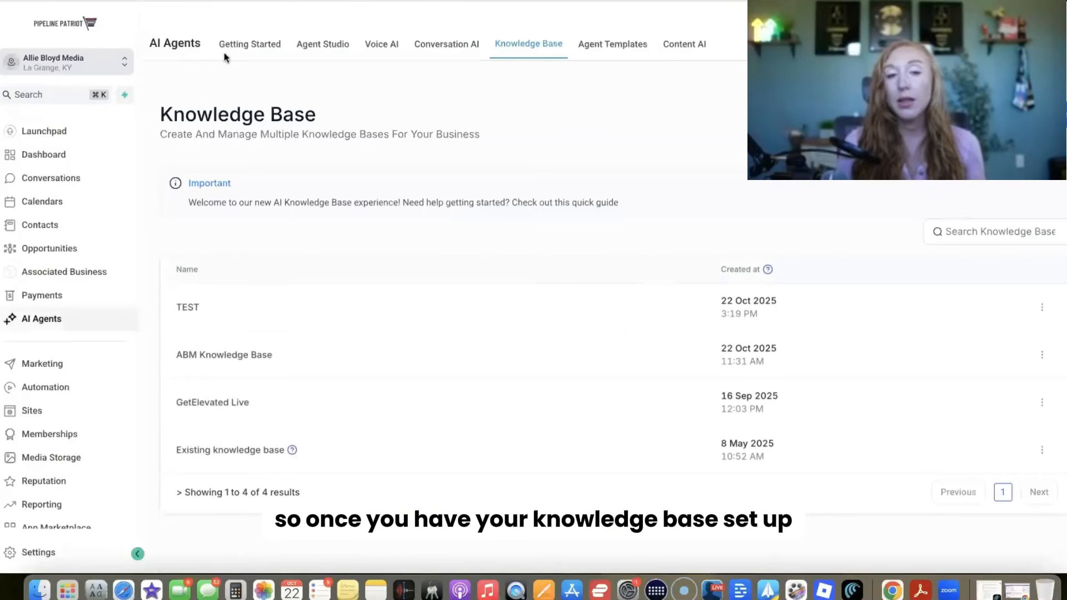
Step: Start creating a new custom voice AI agent from the Voice AI area
{"action": "left_click", "coordinate": [400, 49]}
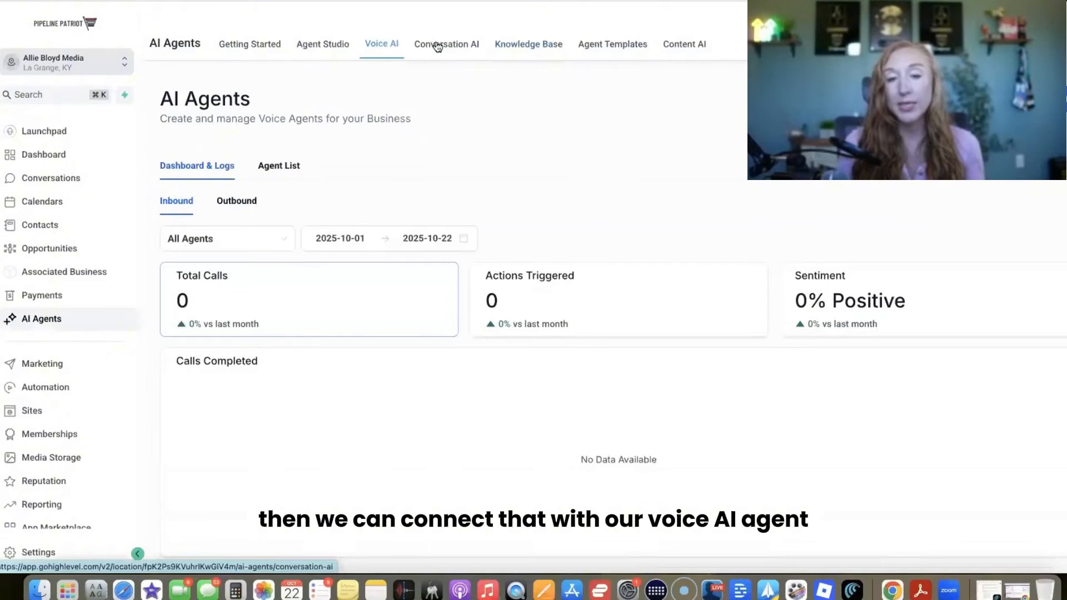
{"action": "left_click", "coordinate": [1034, 101]}
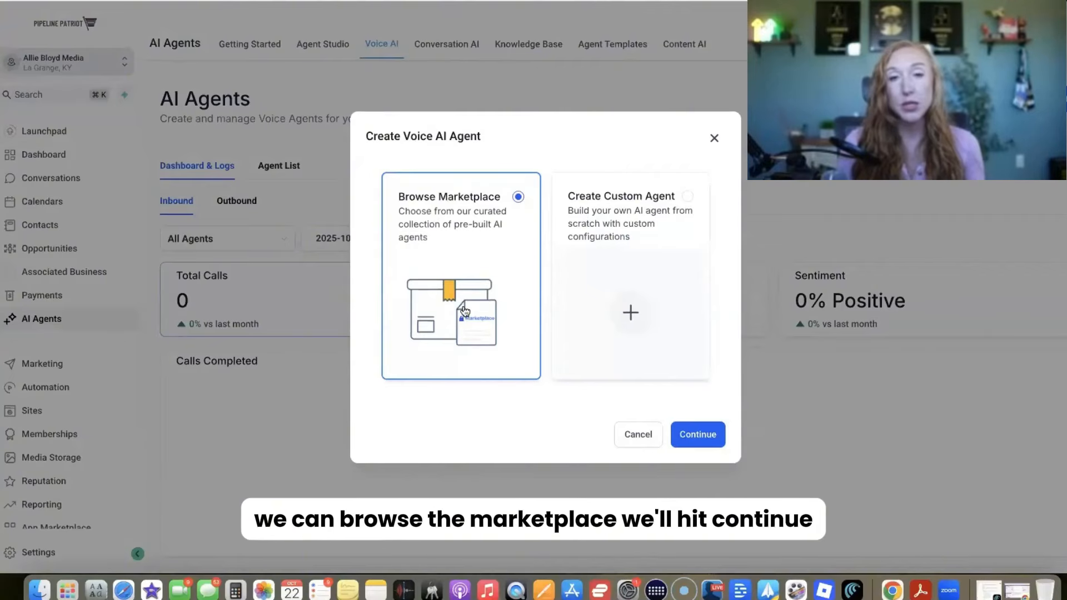
{"action": "left_click", "coordinate": [698, 434]}
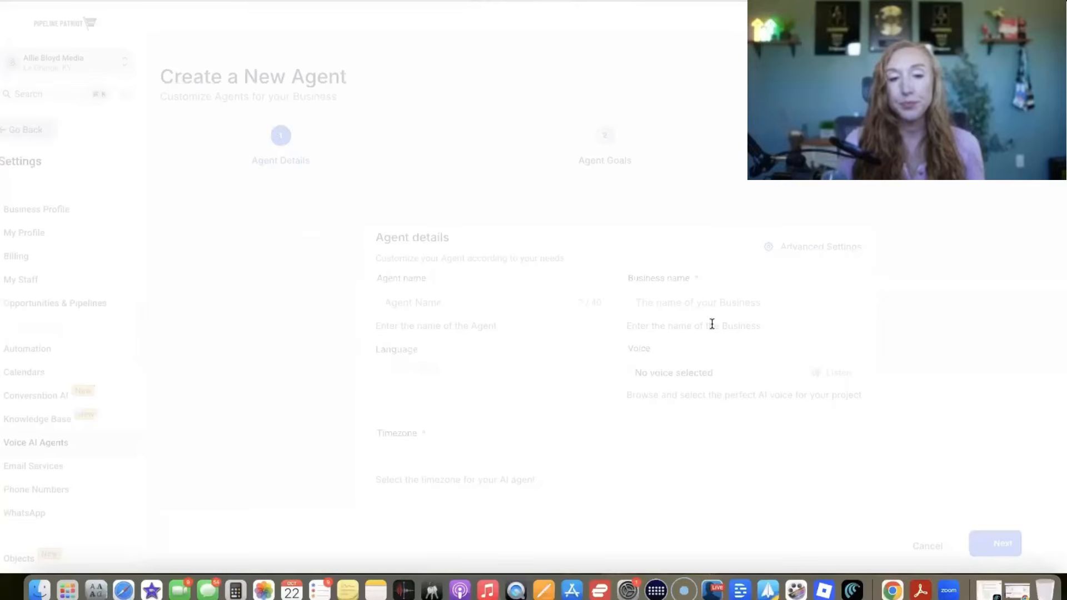
Step: Name the new voice agent Demo Agent
{"action": "scroll", "coordinate": [529, 299], "scroll_direction": "down", "scroll_amount": 2}
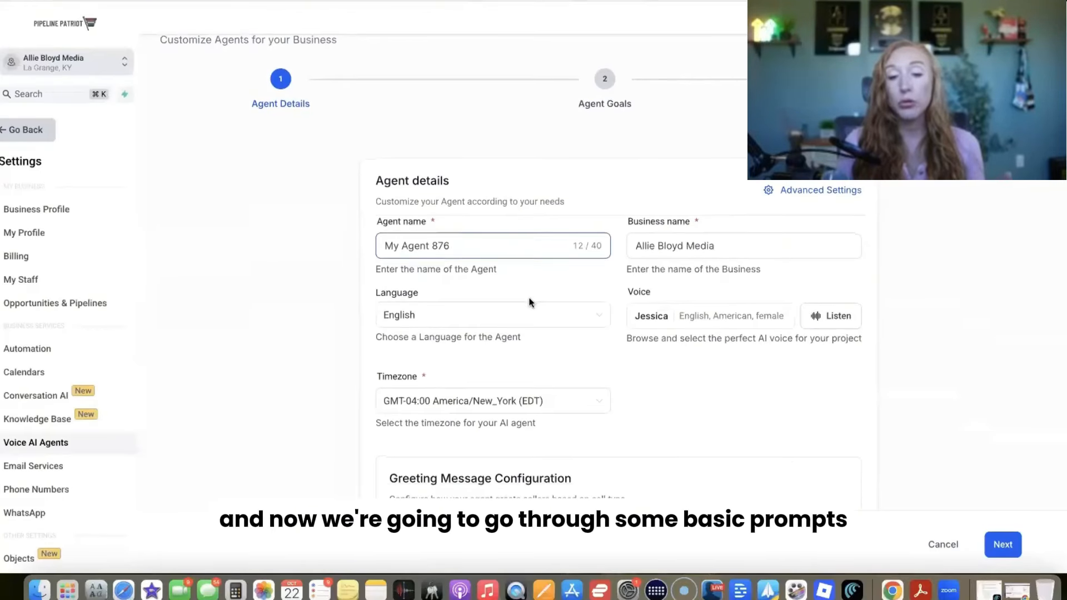
{"action": "left_click_drag", "start_coordinate": [480, 246], "coordinate": [345, 242]}
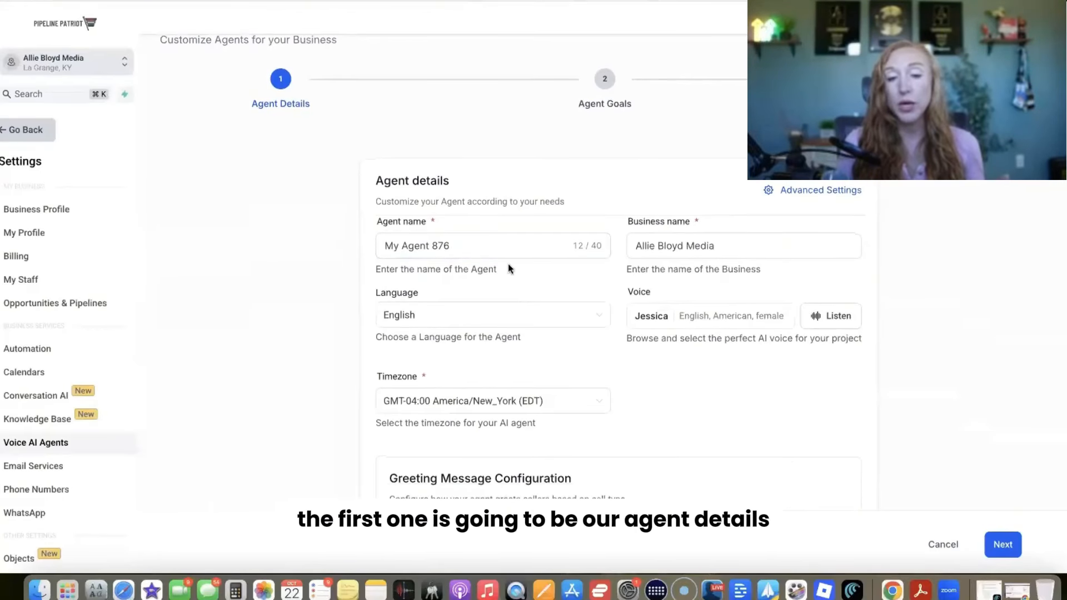
{"action": "key", "text": "BackSpace"}
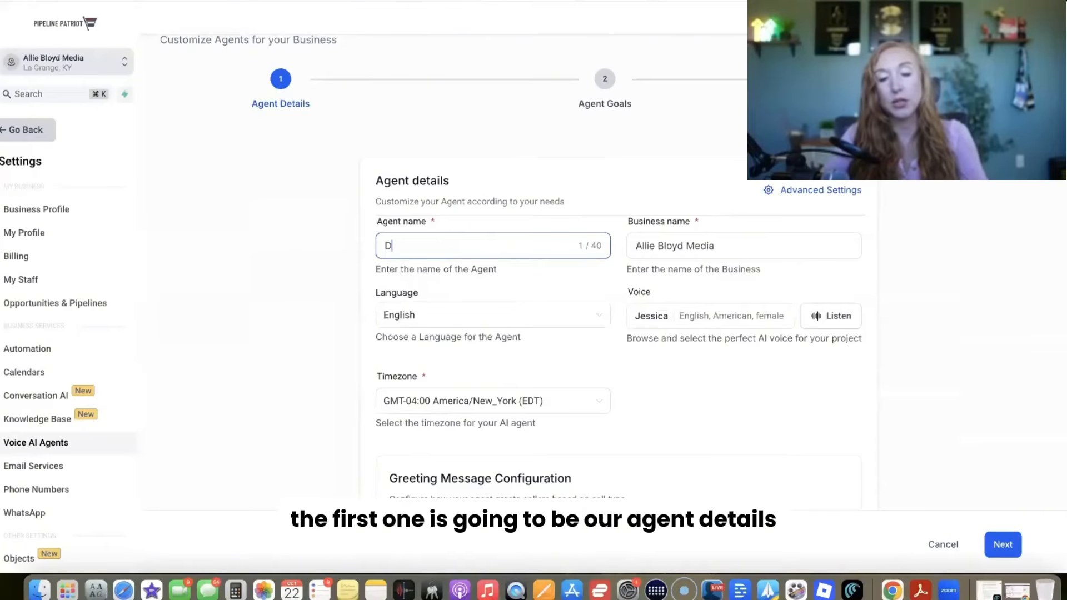
{"action": "type", "text": "Demo Agent"}
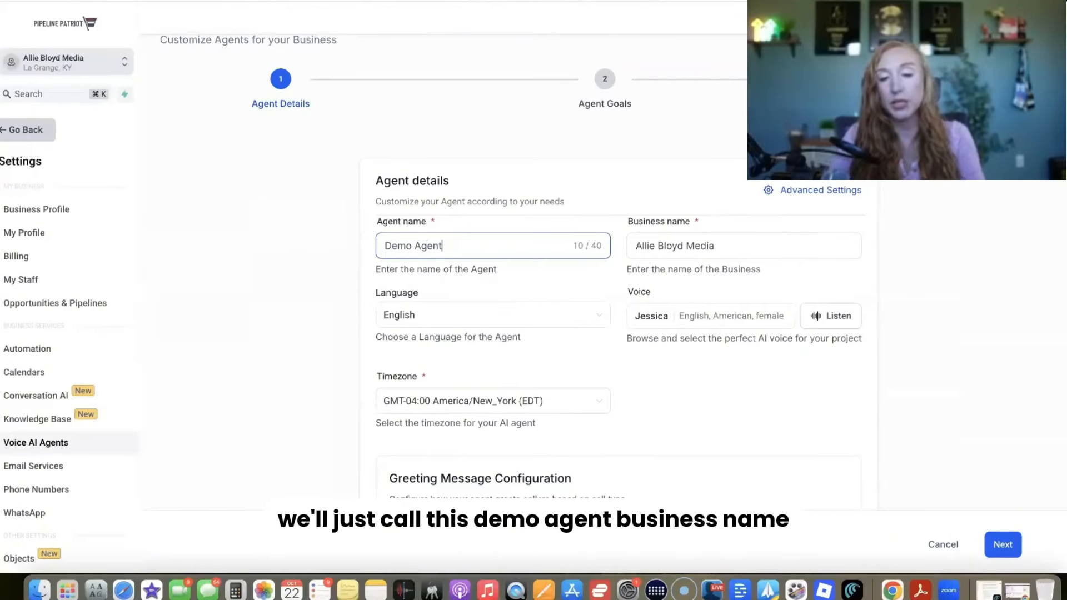
{"action": "left_click_drag", "start_coordinate": [715, 246], "coordinate": [642, 243]}
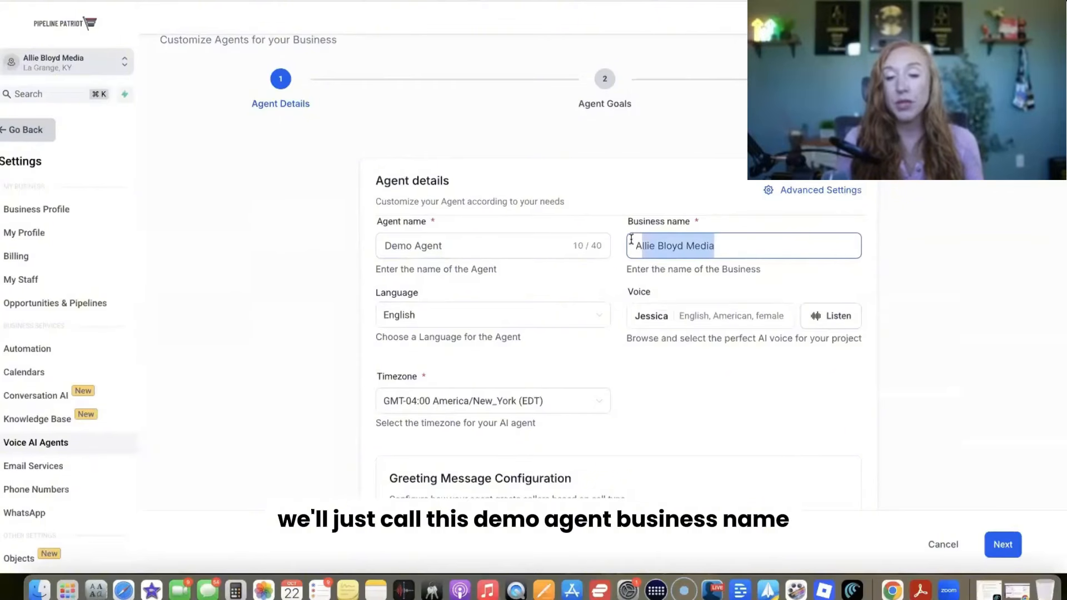
{"action": "key", "text": "super+a"}
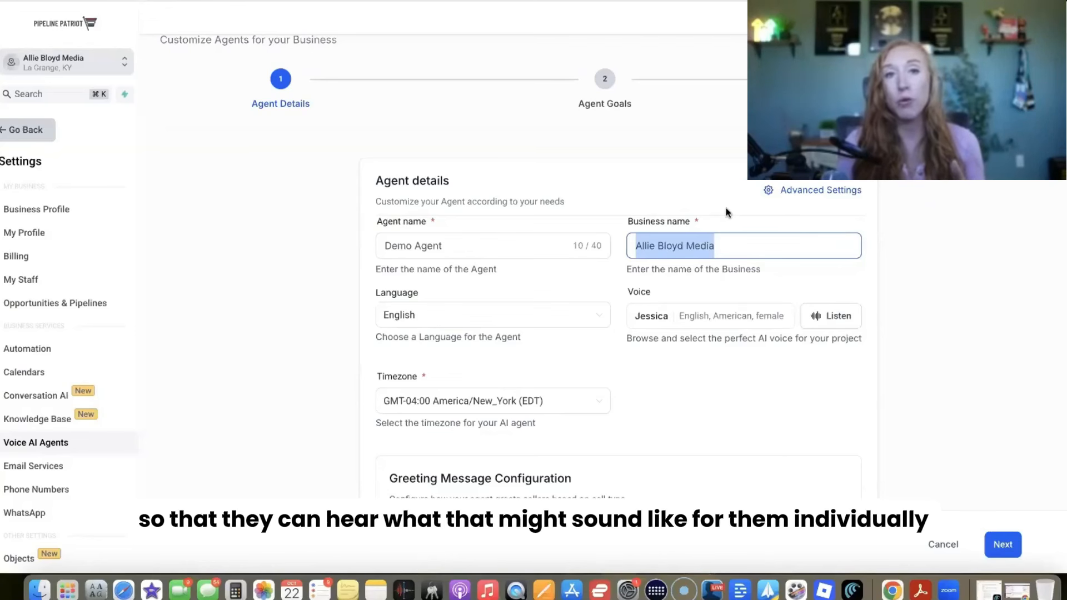
{"action": "left_click_drag", "start_coordinate": [722, 239], "coordinate": [661, 247]}
{"action": "left_click", "coordinate": [664, 247]}
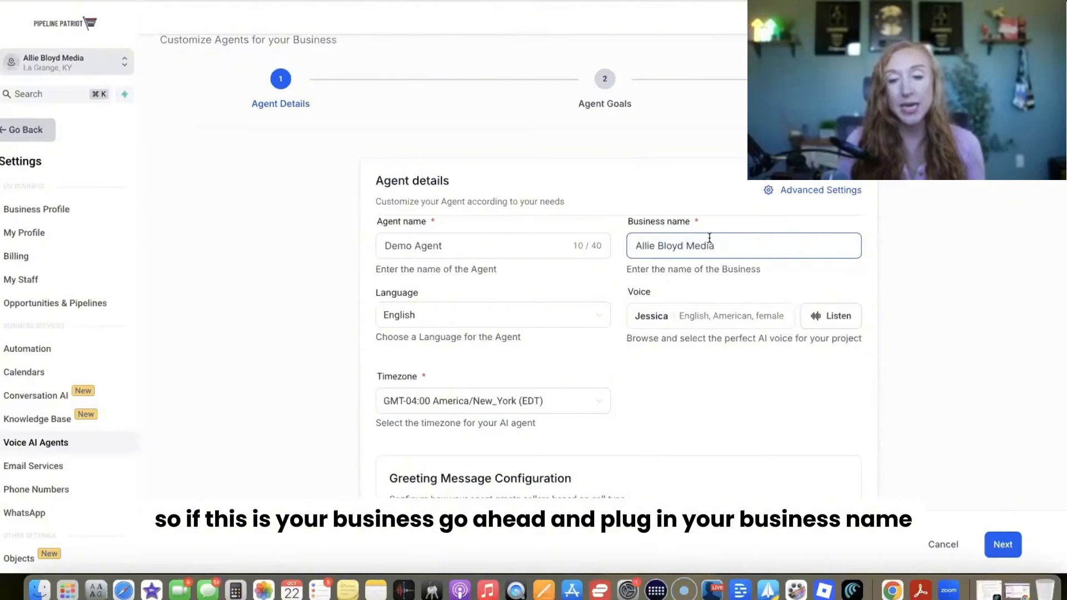
Step: Examine the languages offered for the agent, including the multilingual option, and close the choices without changing the language
{"action": "left_click", "coordinate": [594, 315]}
{"action": "scroll", "coordinate": [512, 381], "scroll_direction": "up", "scroll_amount": 1}
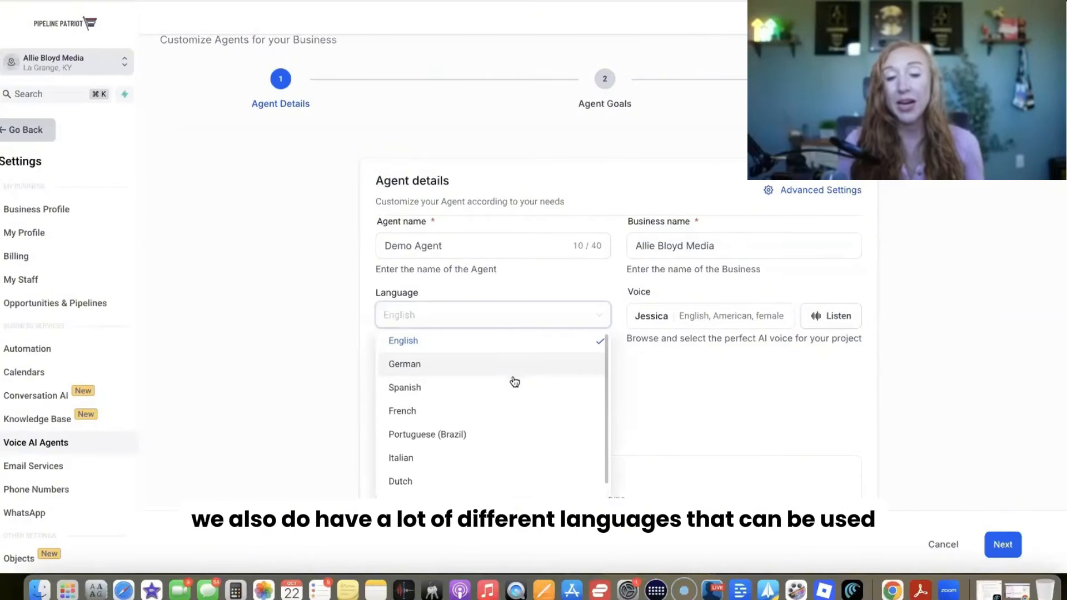
{"action": "scroll", "coordinate": [511, 381], "scroll_direction": "down", "scroll_amount": 1}
{"action": "scroll", "coordinate": [512, 381], "scroll_direction": "up", "scroll_amount": 1}
{"action": "scroll", "coordinate": [512, 381], "scroll_direction": "down", "scroll_amount": 1}
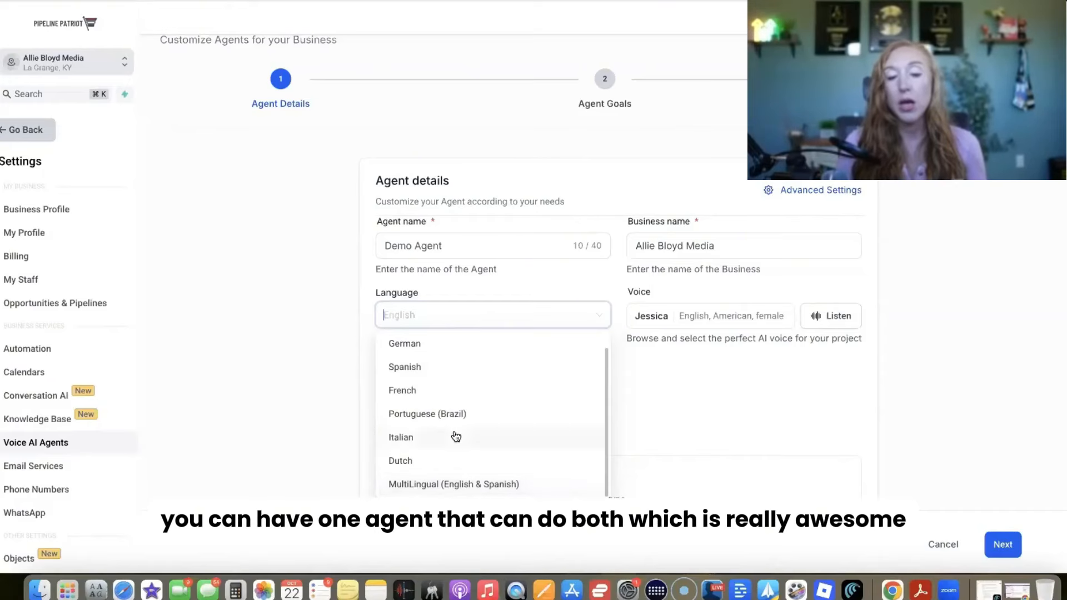
{"action": "scroll", "coordinate": [486, 436], "scroll_direction": "up", "scroll_amount": 1}
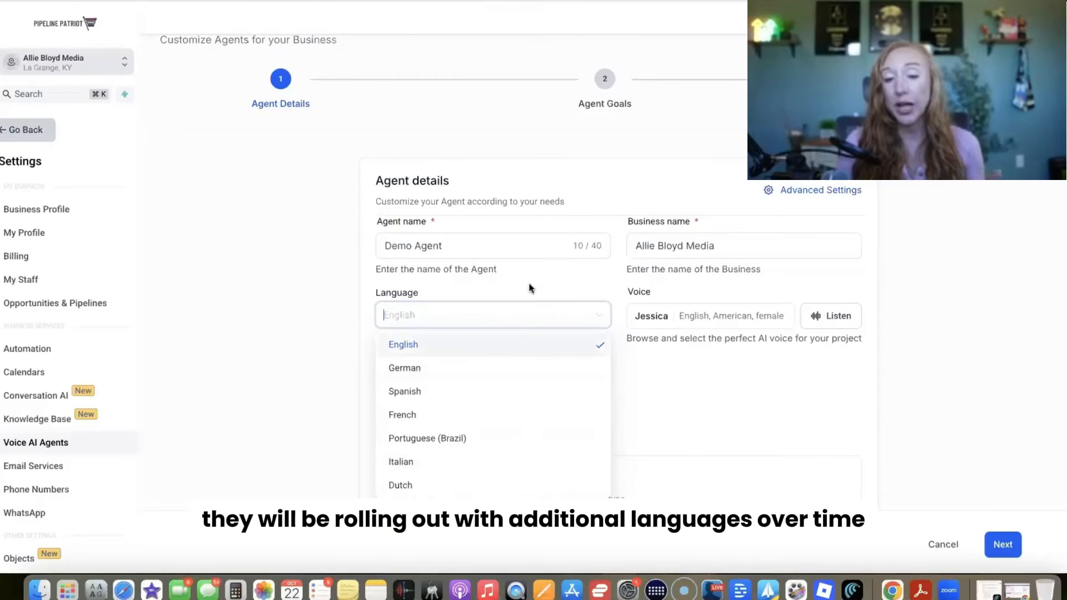
{"action": "scroll", "coordinate": [496, 414], "scroll_direction": "down", "scroll_amount": 1}
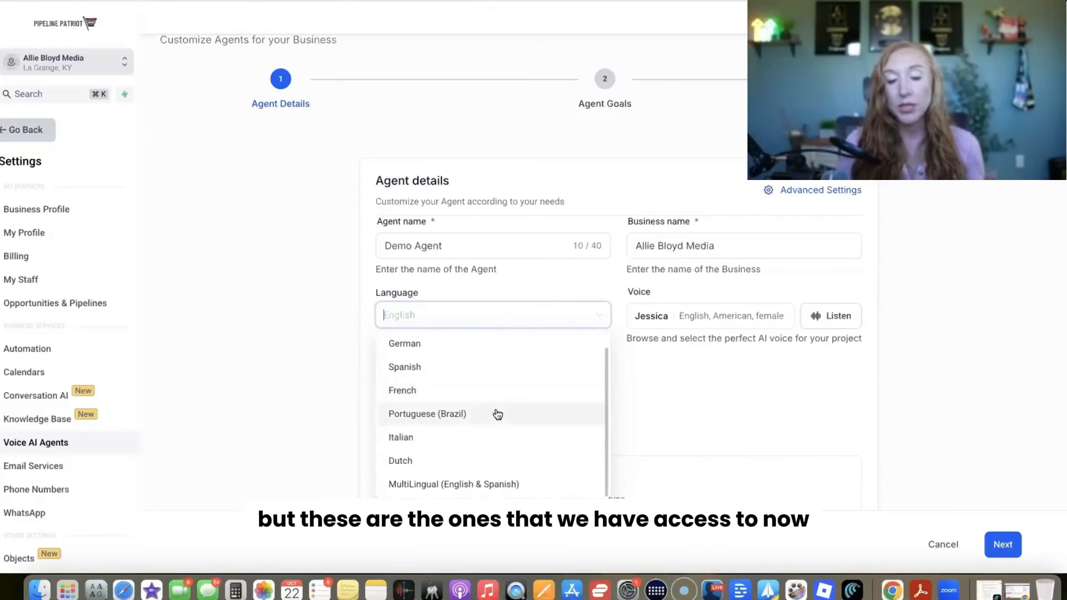
{"action": "scroll", "coordinate": [493, 412], "scroll_direction": "up", "scroll_amount": 1}
{"action": "left_click", "coordinate": [526, 285]}
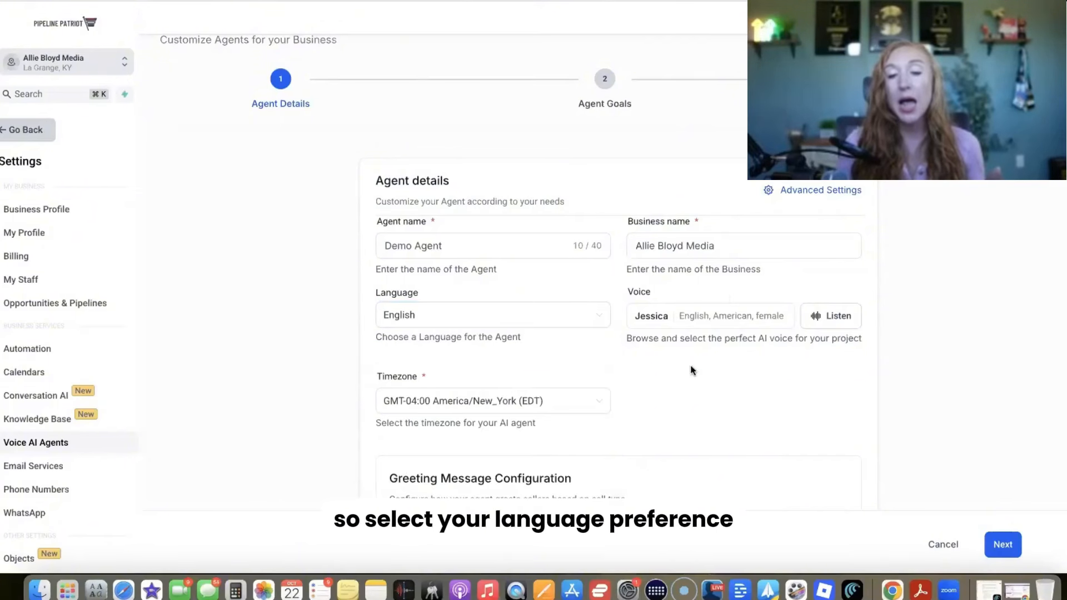
Step: Open the agent's voice selection and look through the available voices and the language filter's choices, keeping English
{"action": "left_click", "coordinate": [731, 316]}
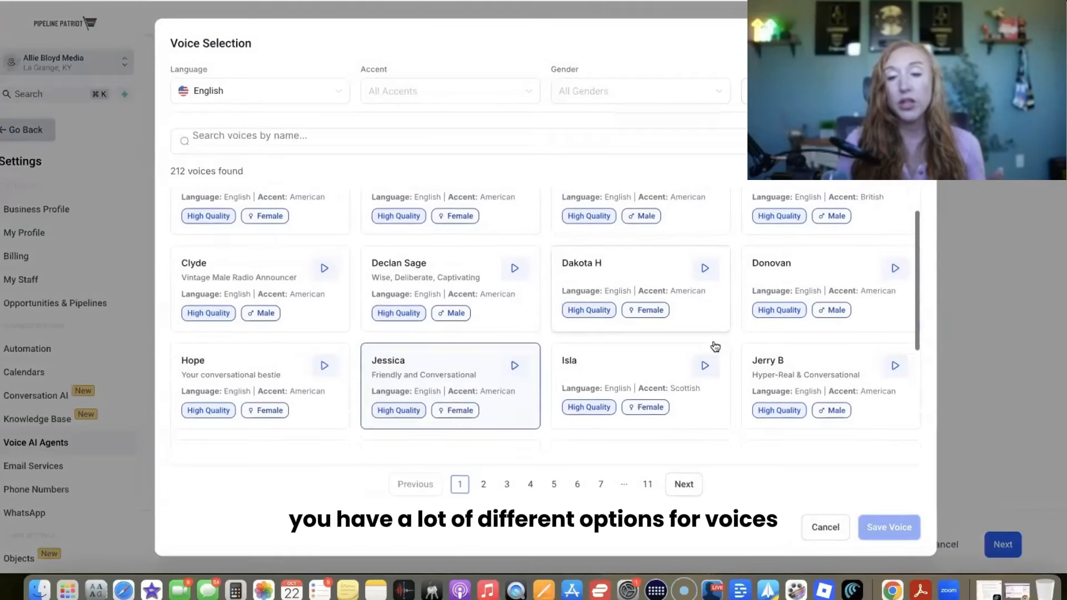
{"action": "scroll", "coordinate": [715, 347], "scroll_direction": "down", "scroll_amount": 5}
{"action": "scroll", "coordinate": [715, 347], "scroll_direction": "up", "scroll_amount": 3}
{"action": "scroll", "coordinate": [648, 488], "scroll_direction": "up", "scroll_amount": 2}
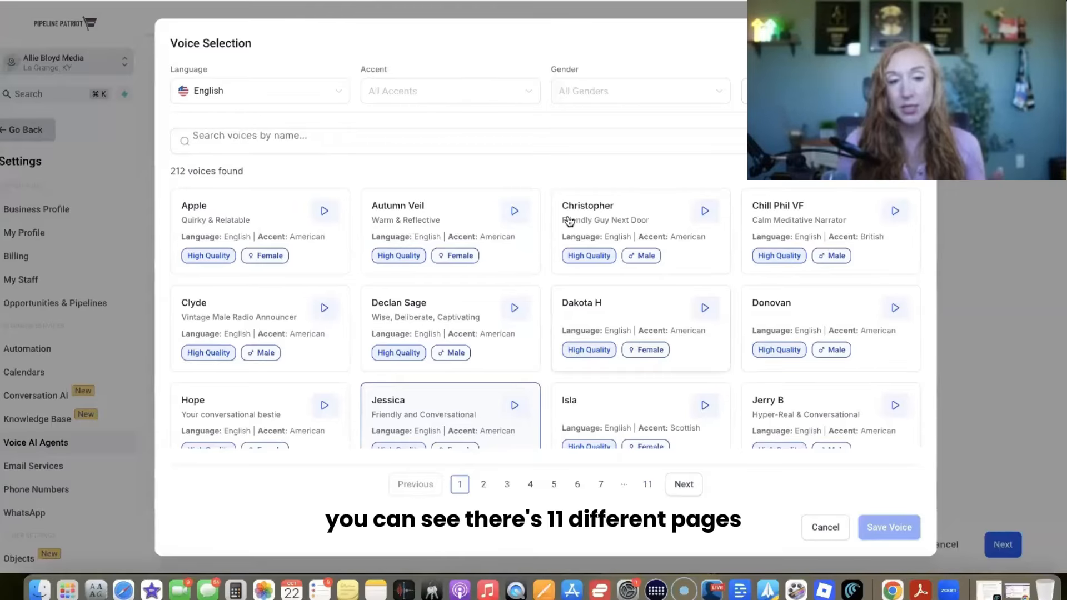
{"action": "left_click", "coordinate": [275, 95]}
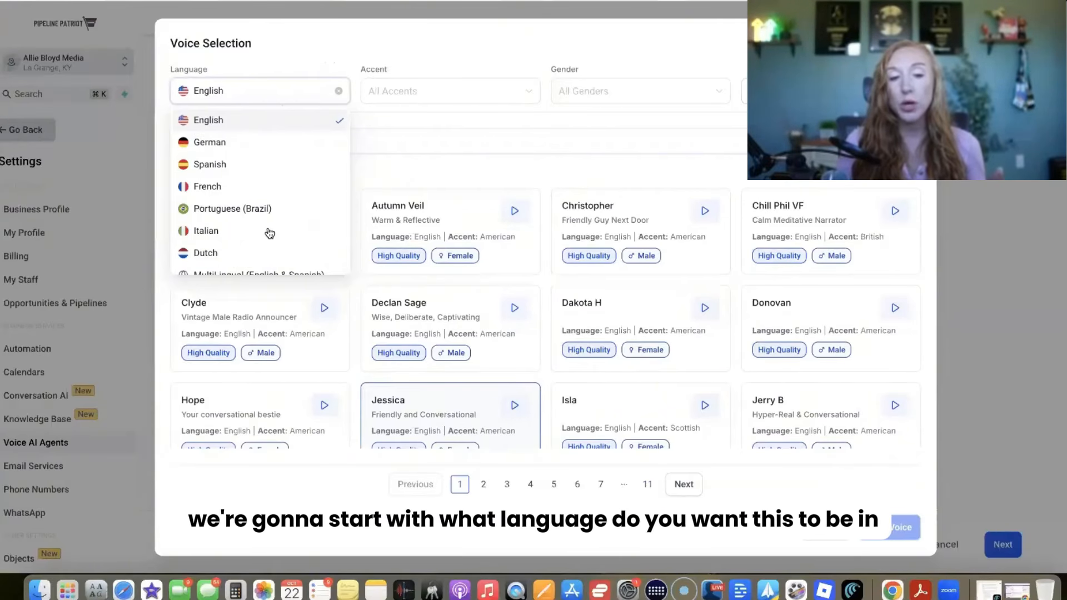
{"action": "scroll", "coordinate": [270, 233], "scroll_direction": "down", "scroll_amount": 2}
{"action": "scroll", "coordinate": [270, 233], "scroll_direction": "up", "scroll_amount": 2}
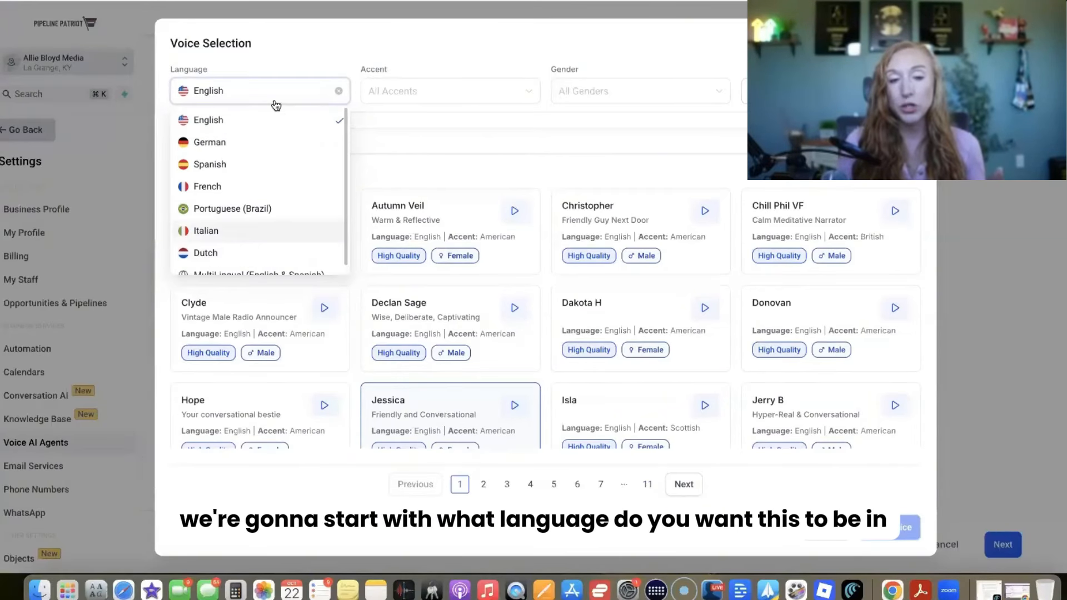
{"action": "left_click", "coordinate": [292, 66]}
Step: Review the available accents and filter the voices to the American accent and Female gender
{"action": "left_click", "coordinate": [398, 86]}
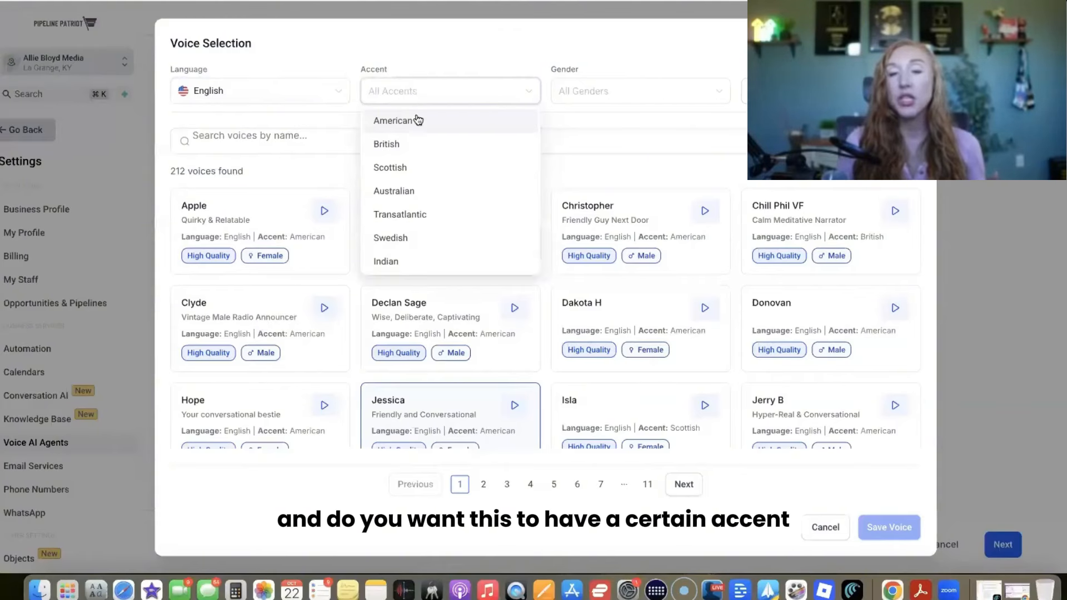
{"action": "scroll", "coordinate": [439, 147], "scroll_direction": "down", "scroll_amount": 5}
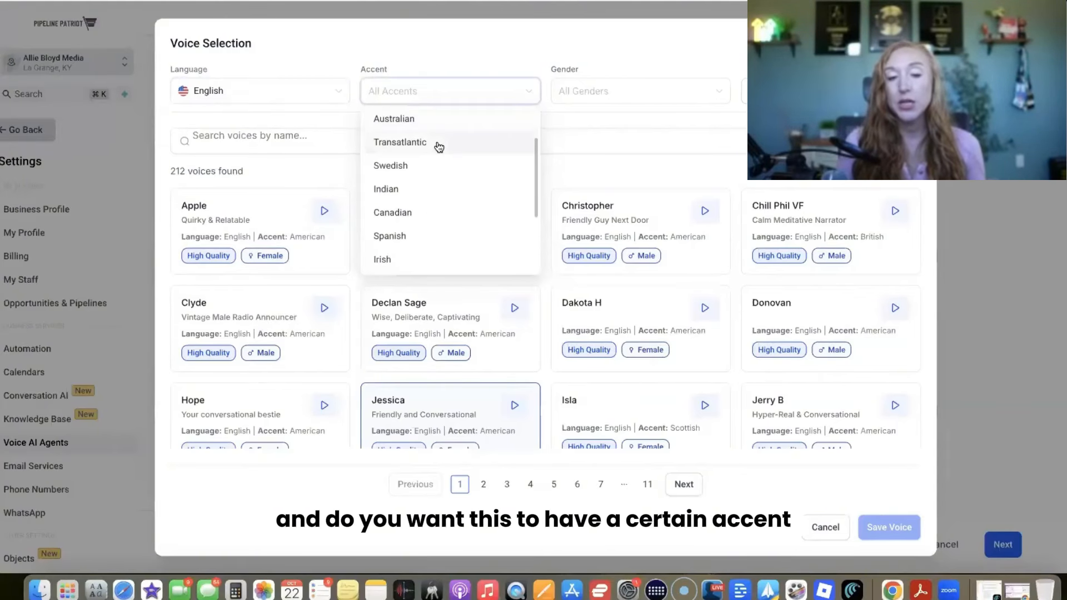
{"action": "scroll", "coordinate": [438, 146], "scroll_direction": "up", "scroll_amount": 5}
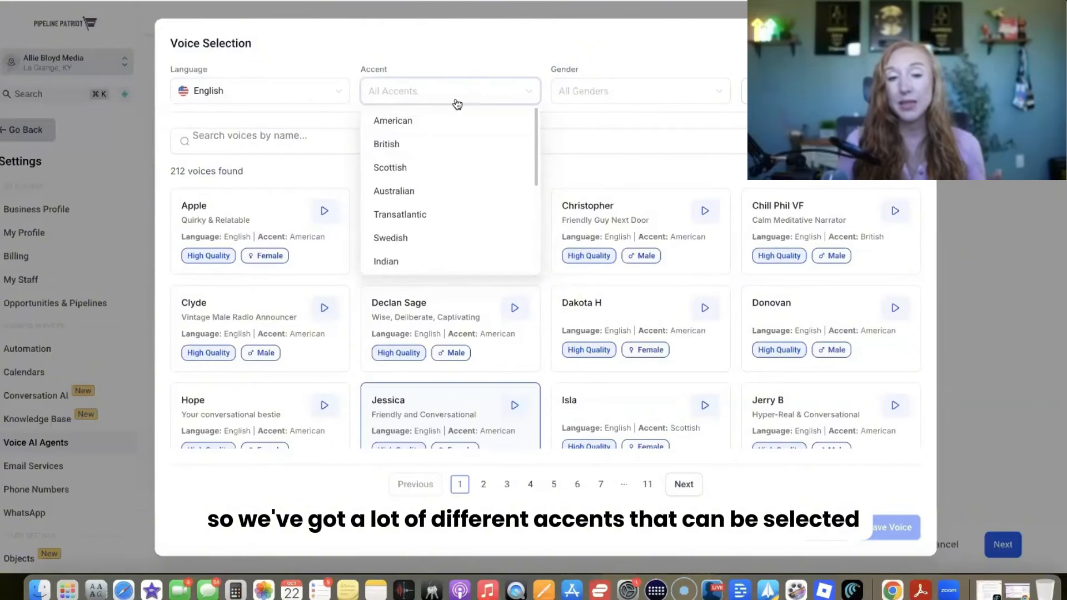
{"action": "left_click", "coordinate": [393, 121]}
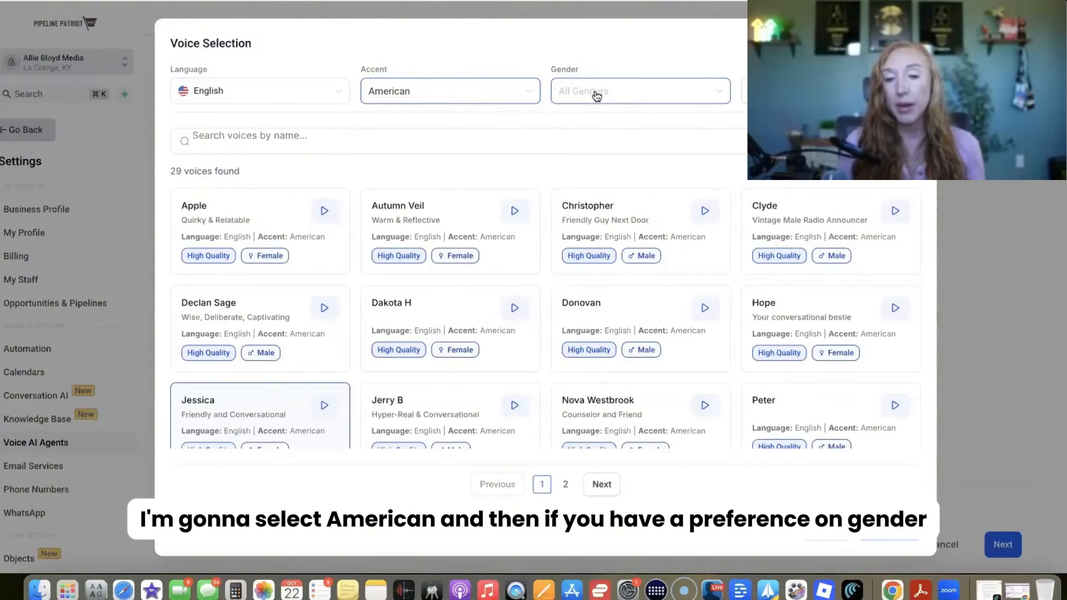
{"action": "left_click", "coordinate": [595, 94]}
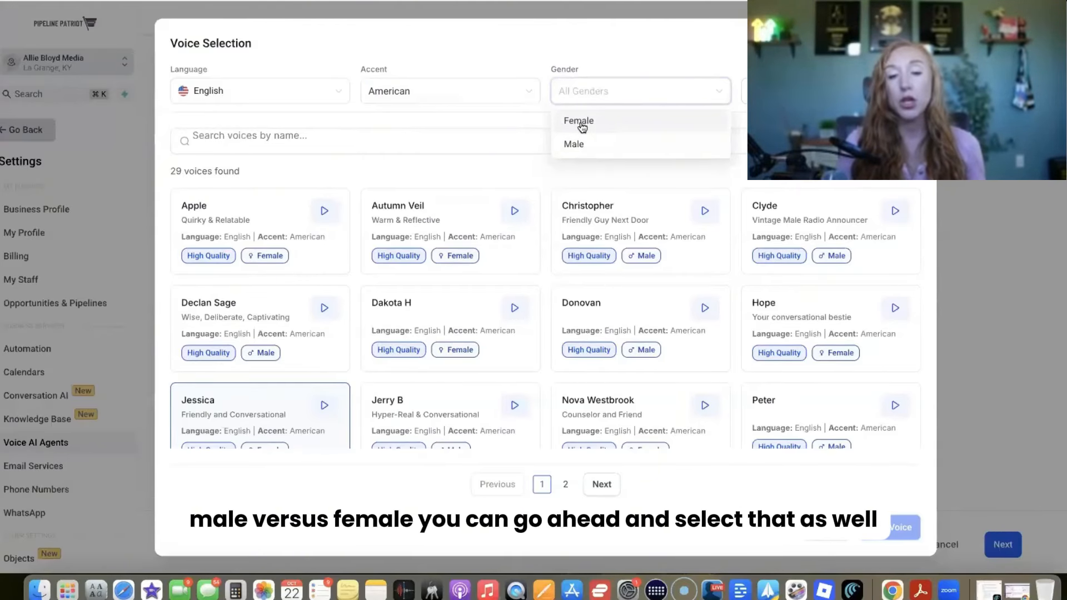
{"action": "left_click", "coordinate": [581, 127]}
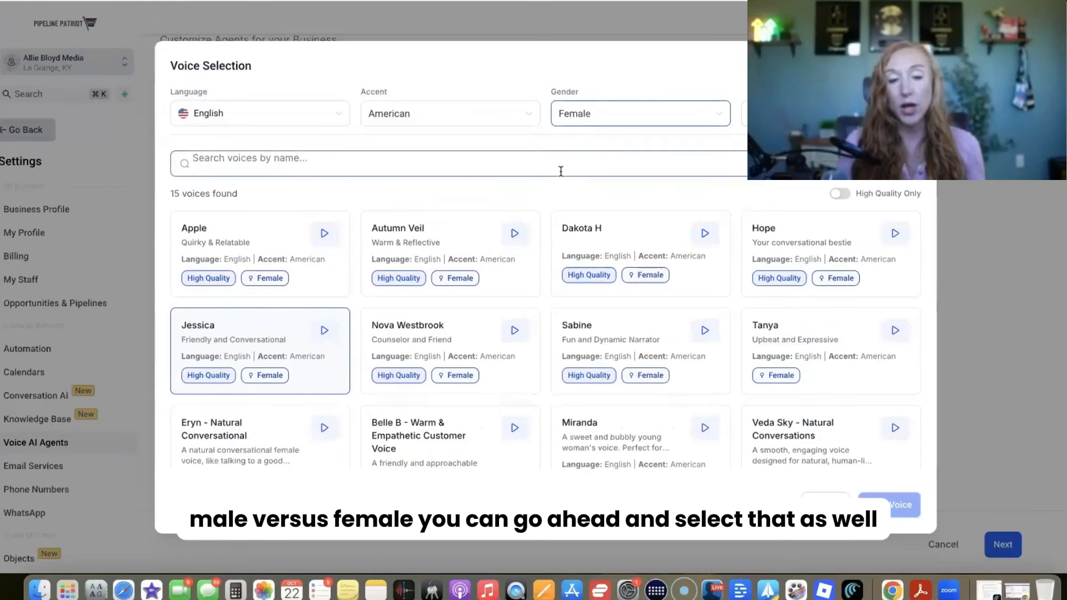
Step: Browse the filtered voices and play the samples of Eryn - Natural Conversational, Tanya and Hope
{"action": "scroll", "coordinate": [555, 222], "scroll_direction": "down", "scroll_amount": 1}
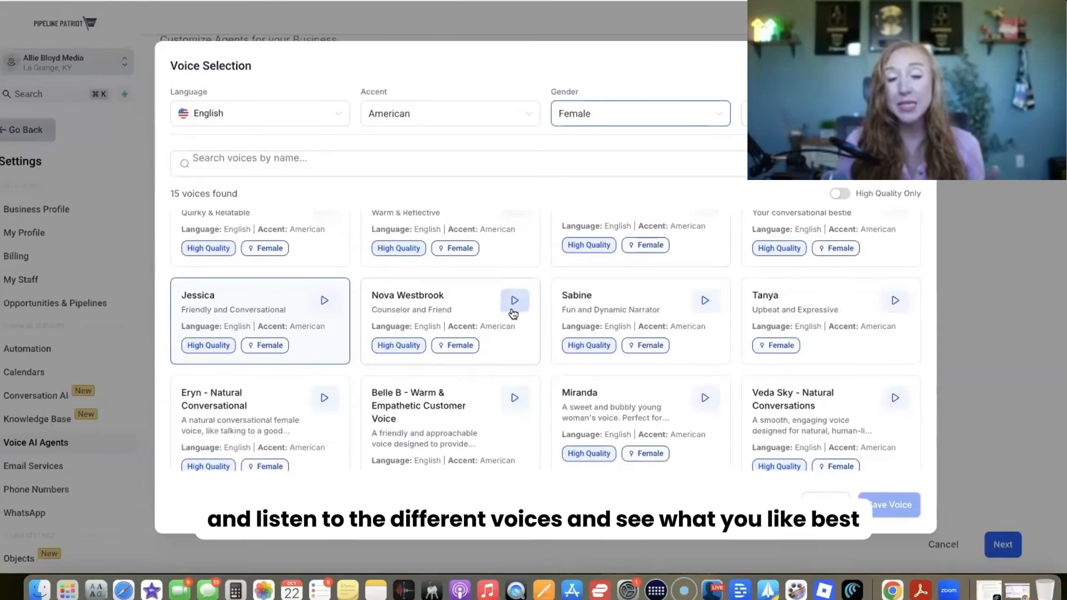
{"action": "scroll", "coordinate": [510, 317], "scroll_direction": "down", "scroll_amount": 2}
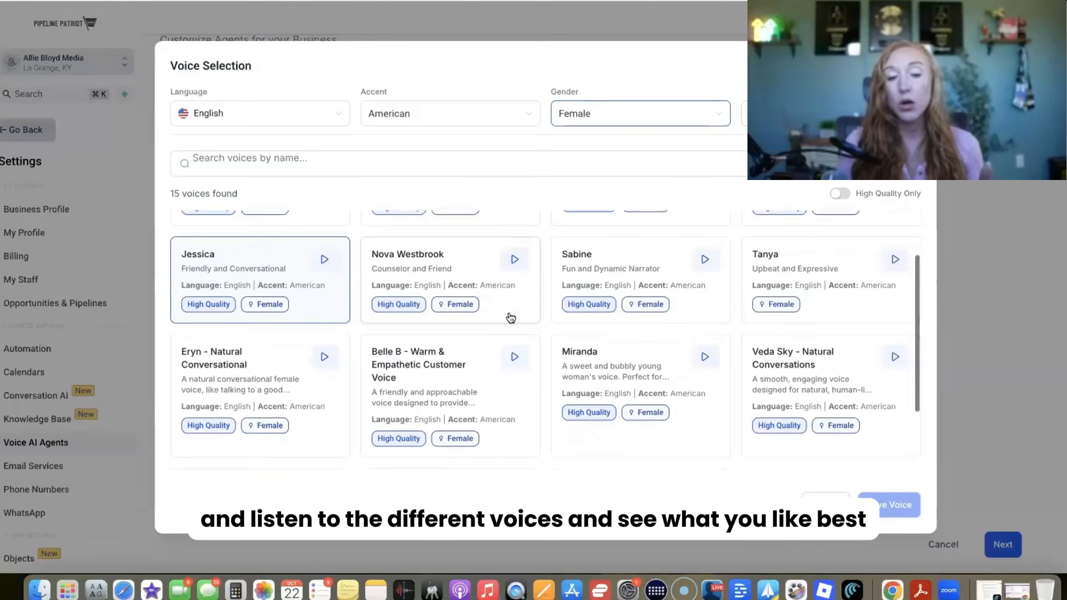
{"action": "scroll", "coordinate": [508, 317], "scroll_direction": "down", "scroll_amount": 1}
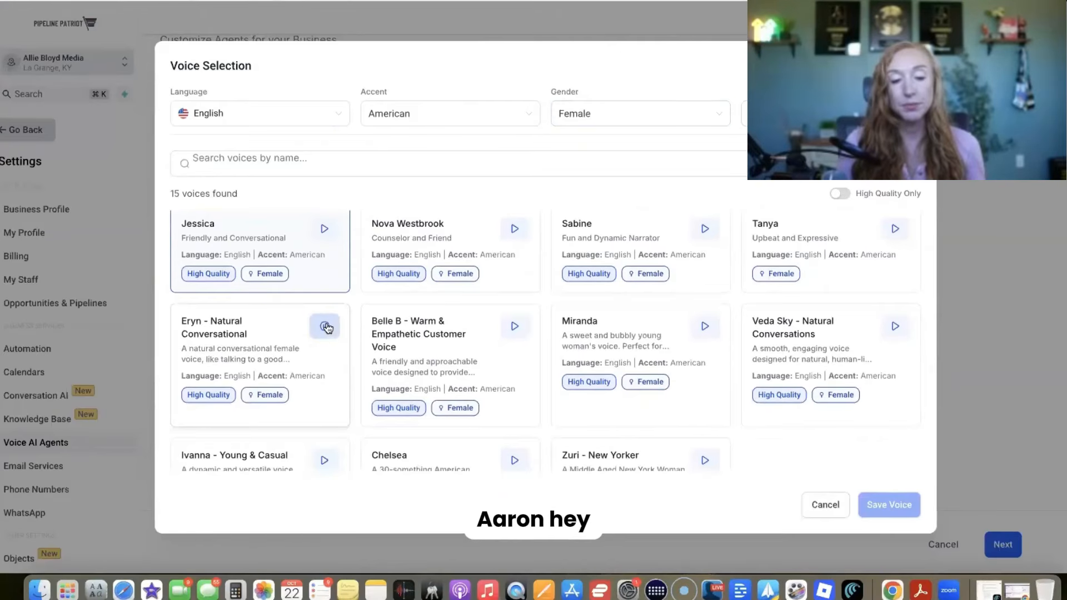
{"action": "left_click", "coordinate": [324, 325]}
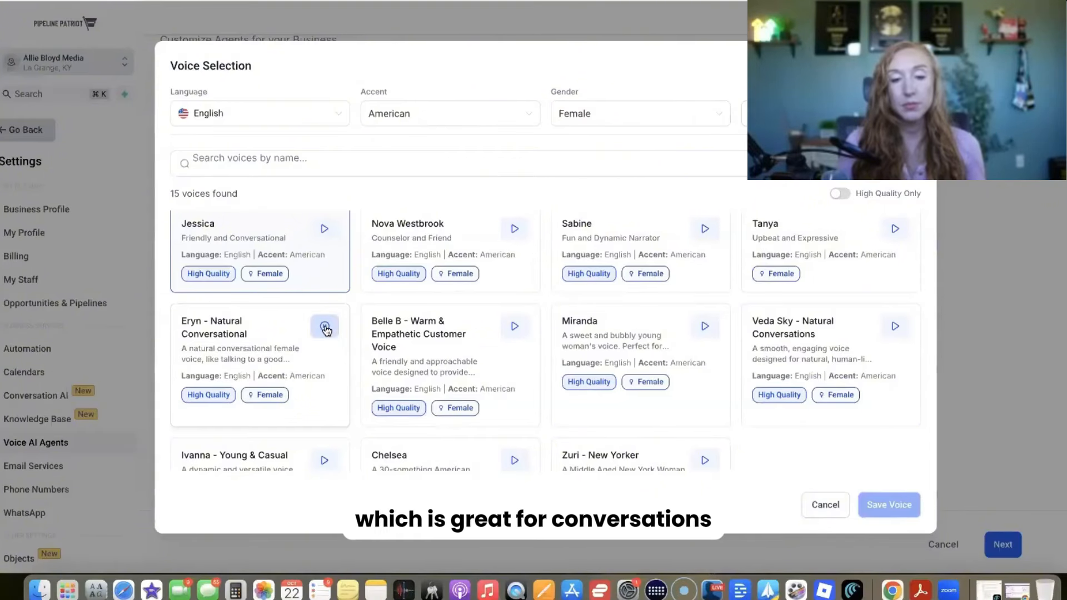
{"action": "scroll", "coordinate": [561, 302], "scroll_direction": "up", "scroll_amount": 1}
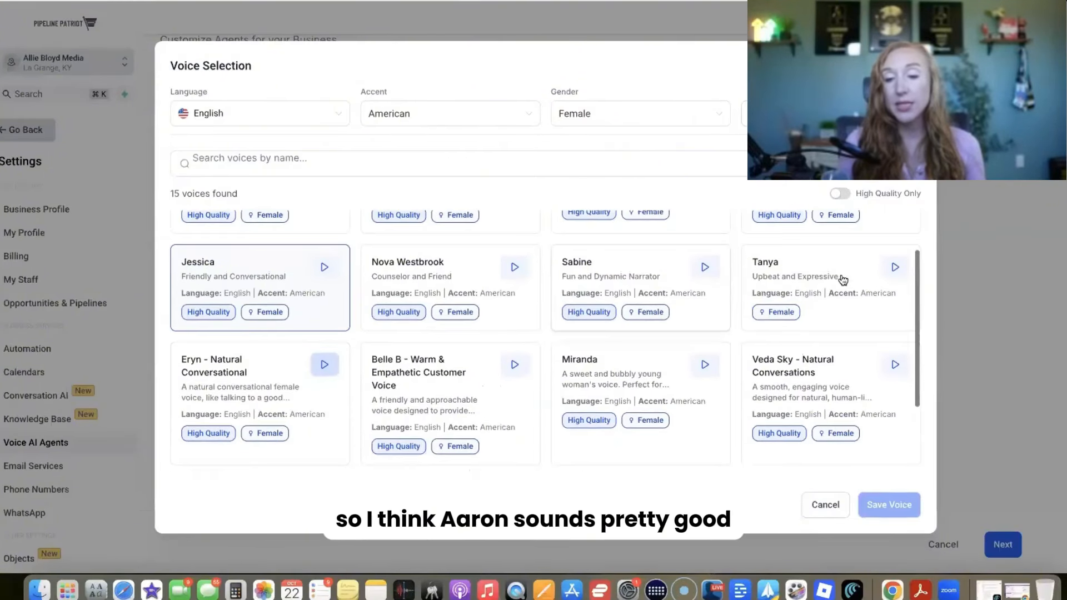
{"action": "left_click", "coordinate": [893, 269]}
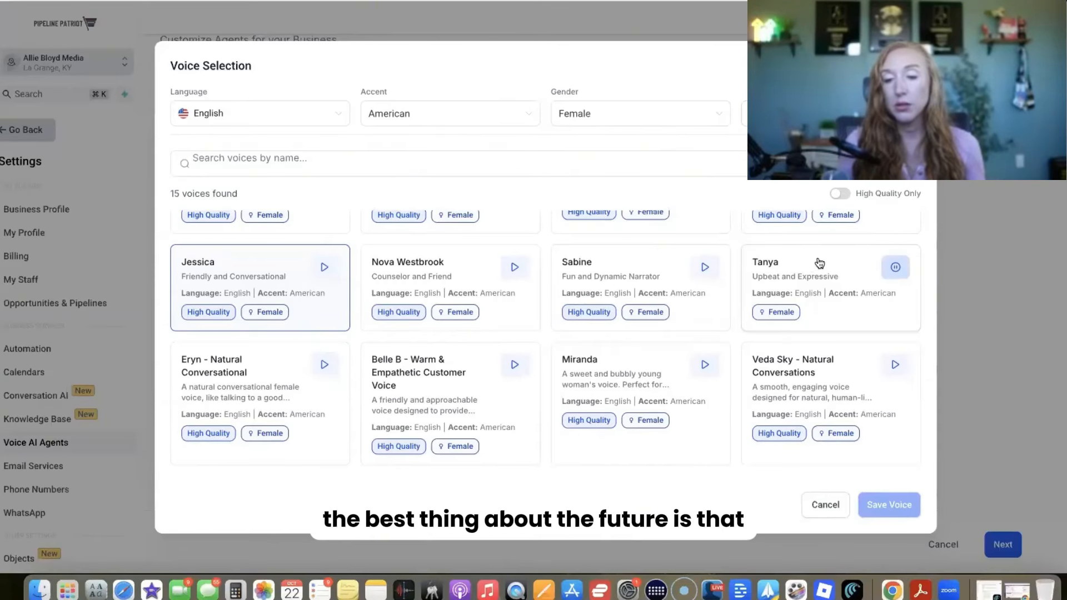
{"action": "scroll", "coordinate": [814, 262], "scroll_direction": "up", "scroll_amount": 2}
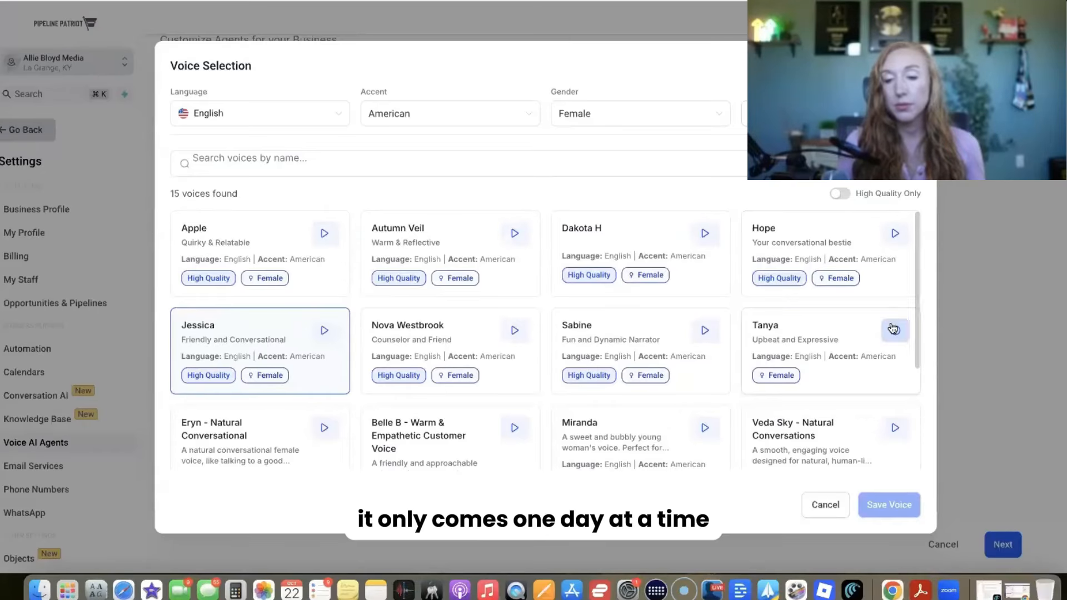
{"action": "left_click", "coordinate": [895, 233]}
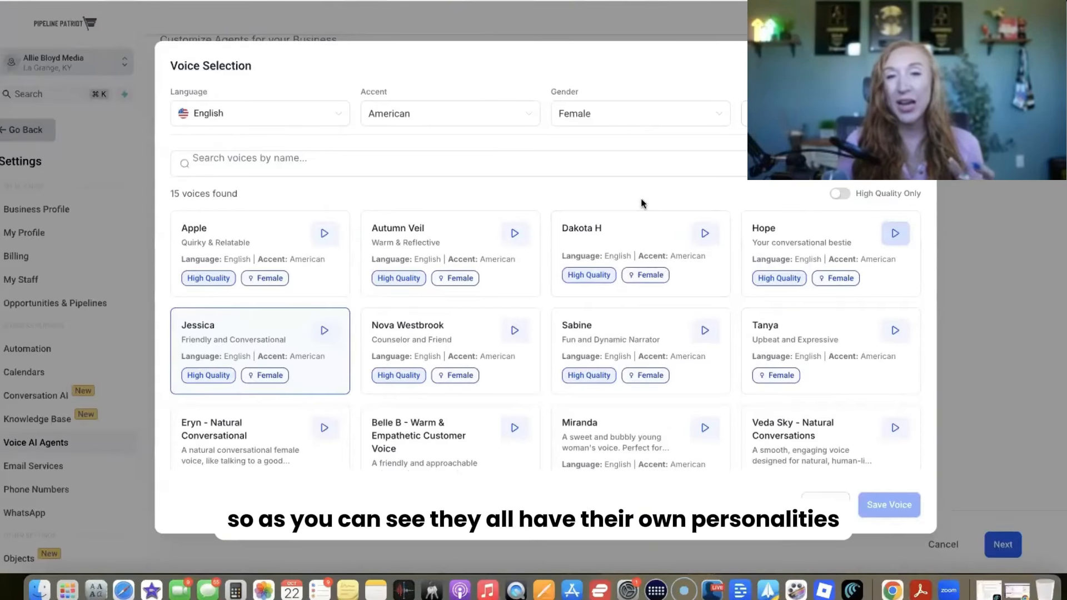
Step: Choose Eryn - Natural Conversational and save it as the agent's voice
{"action": "left_click", "coordinate": [257, 428]}
{"action": "scroll", "coordinate": [435, 403], "scroll_direction": "down", "scroll_amount": 3}
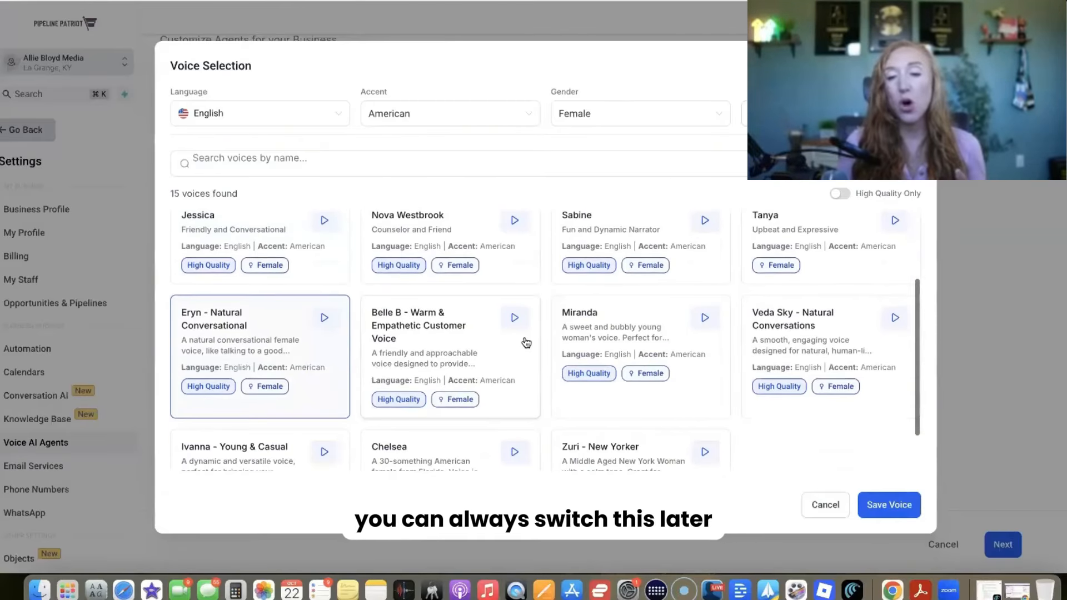
{"action": "scroll", "coordinate": [526, 343], "scroll_direction": "down", "scroll_amount": 2}
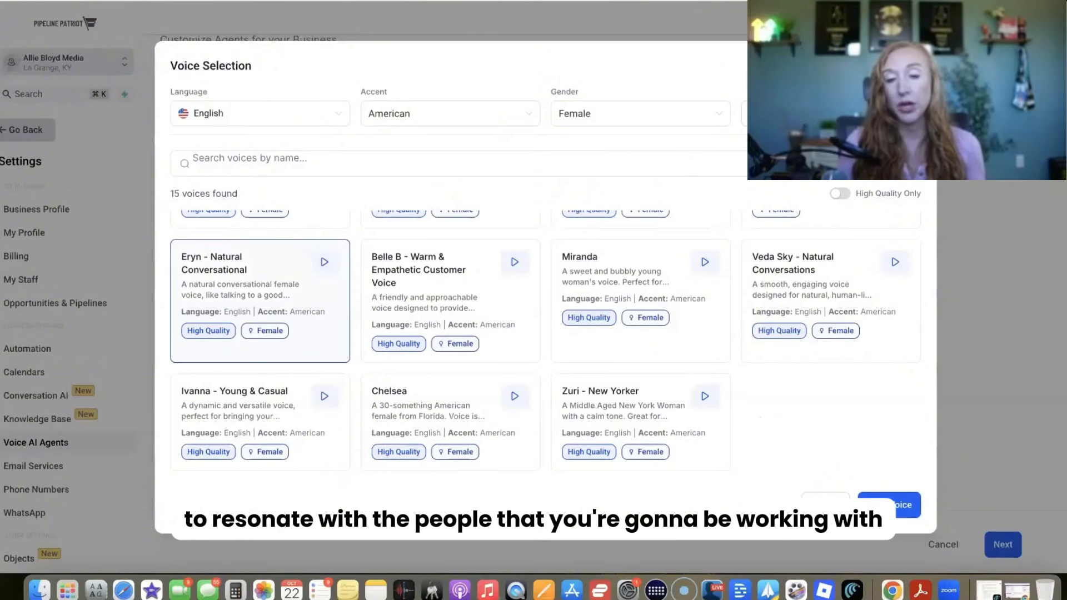
{"action": "left_click", "coordinate": [881, 508]}
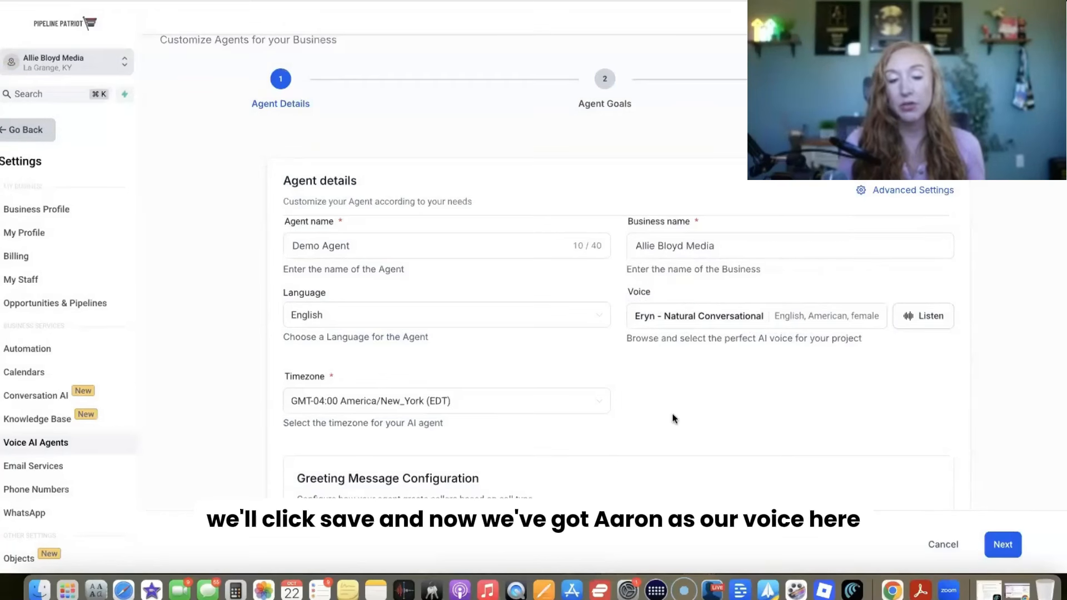
Step: Review the agent's timezone and the wording of the initial message for inbound calls without editing them
{"action": "scroll", "coordinate": [674, 418], "scroll_direction": "down", "scroll_amount": 3}
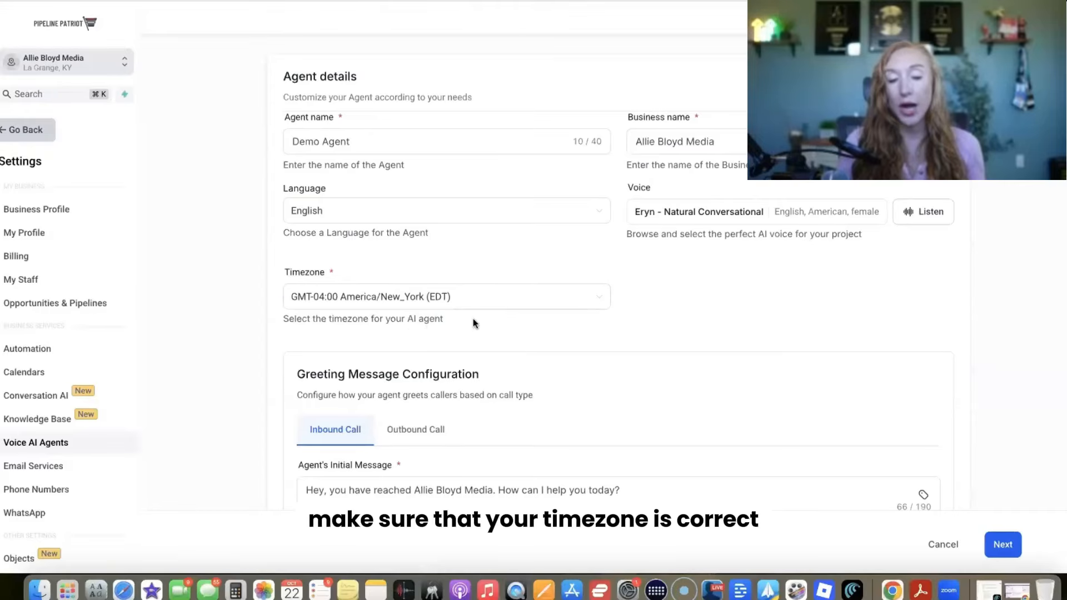
{"action": "scroll", "coordinate": [472, 319], "scroll_direction": "down", "scroll_amount": 3}
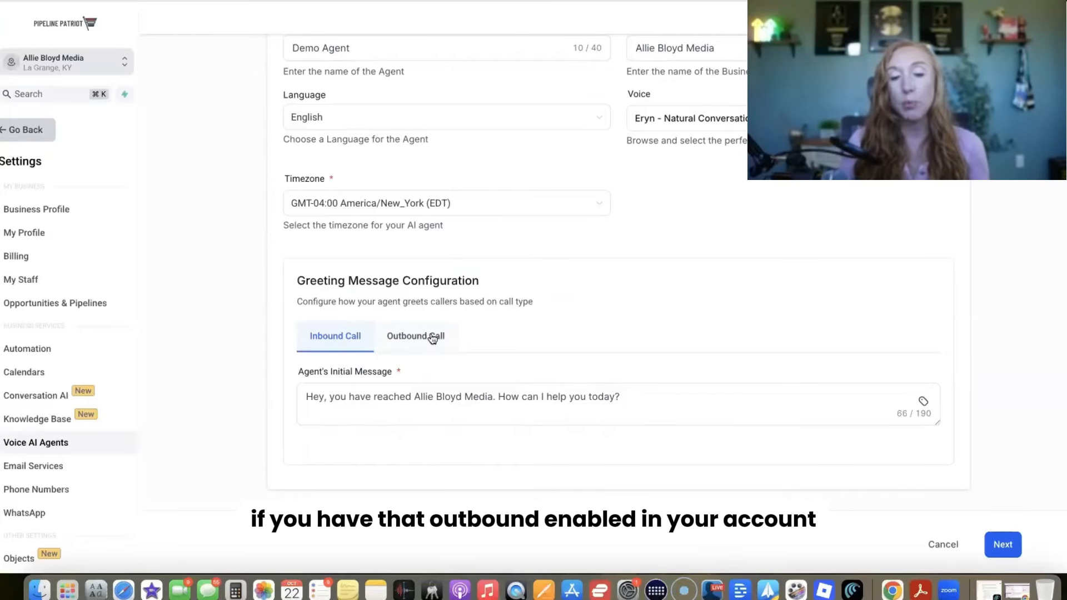
{"action": "left_click", "coordinate": [368, 401]}
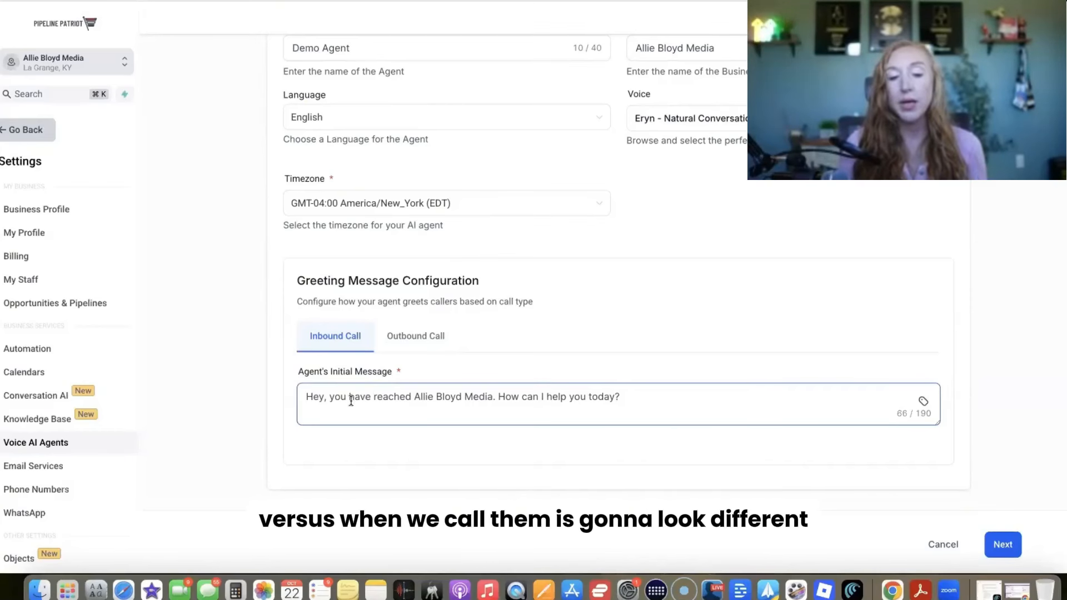
{"action": "double_click", "coordinate": [317, 397]}
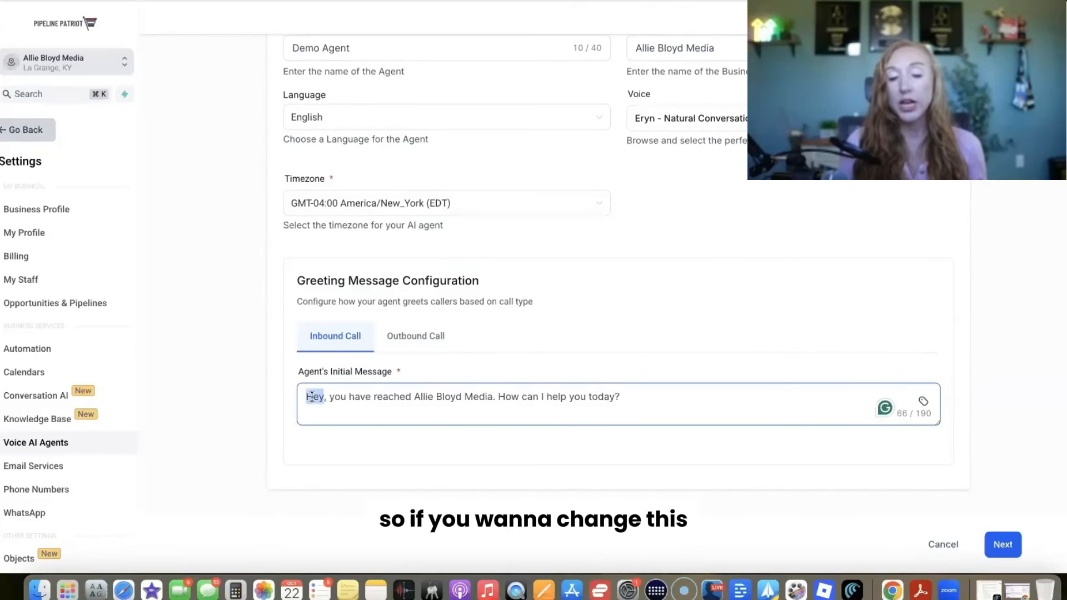
{"action": "left_click", "coordinate": [340, 398]}
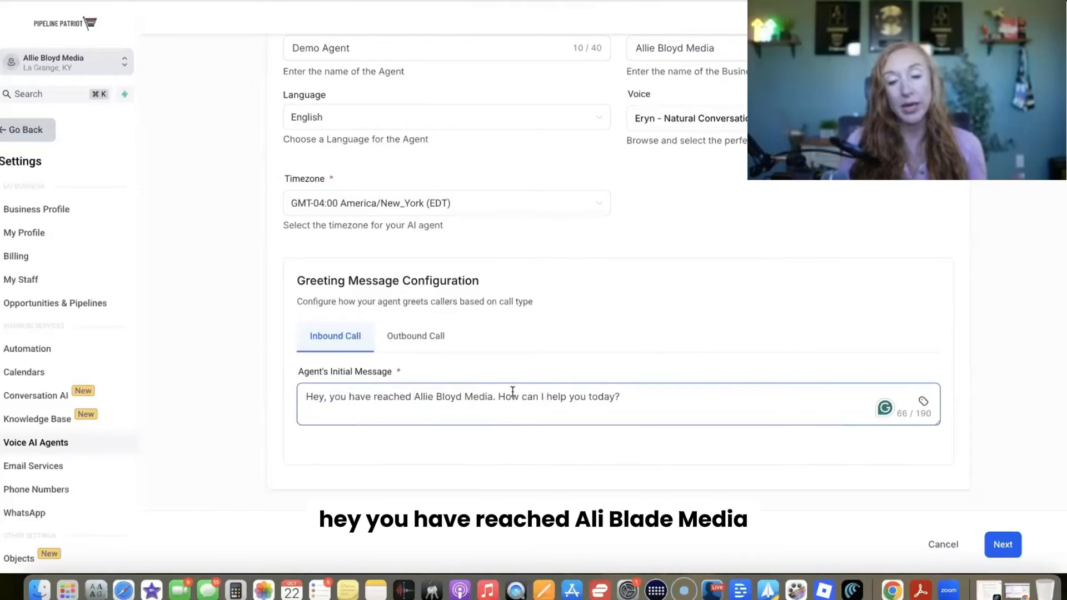
{"action": "left_click_drag", "start_coordinate": [638, 394], "coordinate": [303, 399]}
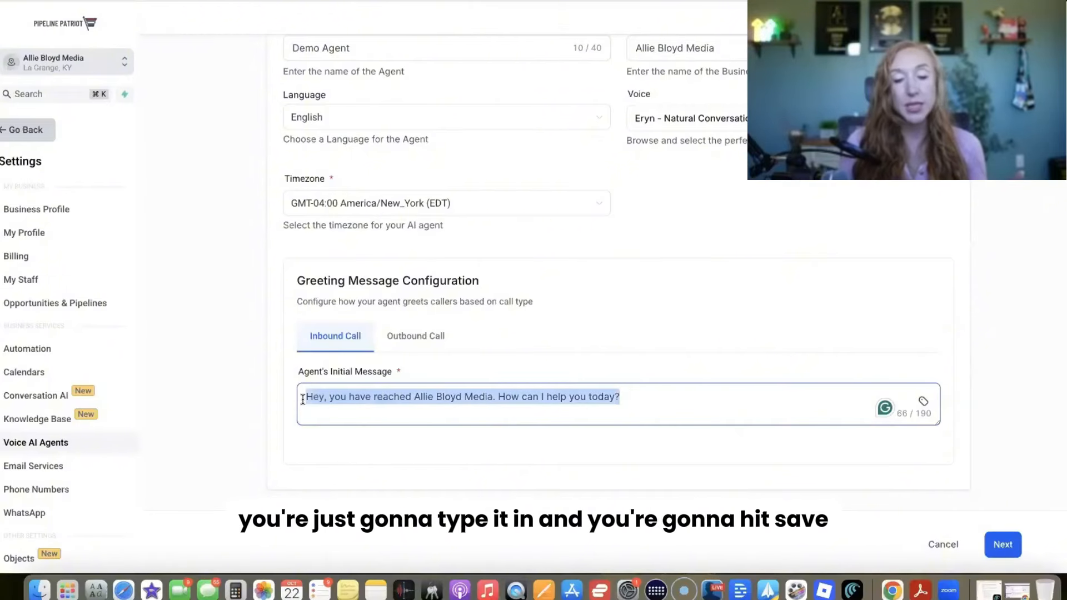
{"action": "left_click", "coordinate": [654, 393]}
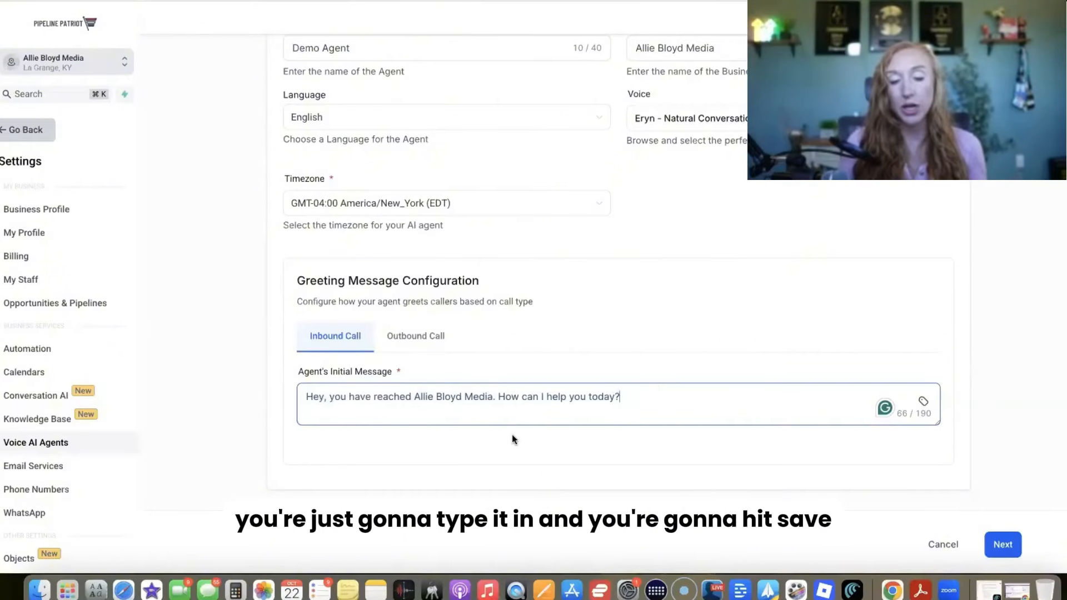
Step: Open the outbound call greeting and compare the Standard and Conversational disclaimer styles, returning to Concise
{"action": "left_click", "coordinate": [437, 347]}
{"action": "scroll", "coordinate": [434, 345], "scroll_direction": "down", "scroll_amount": 3}
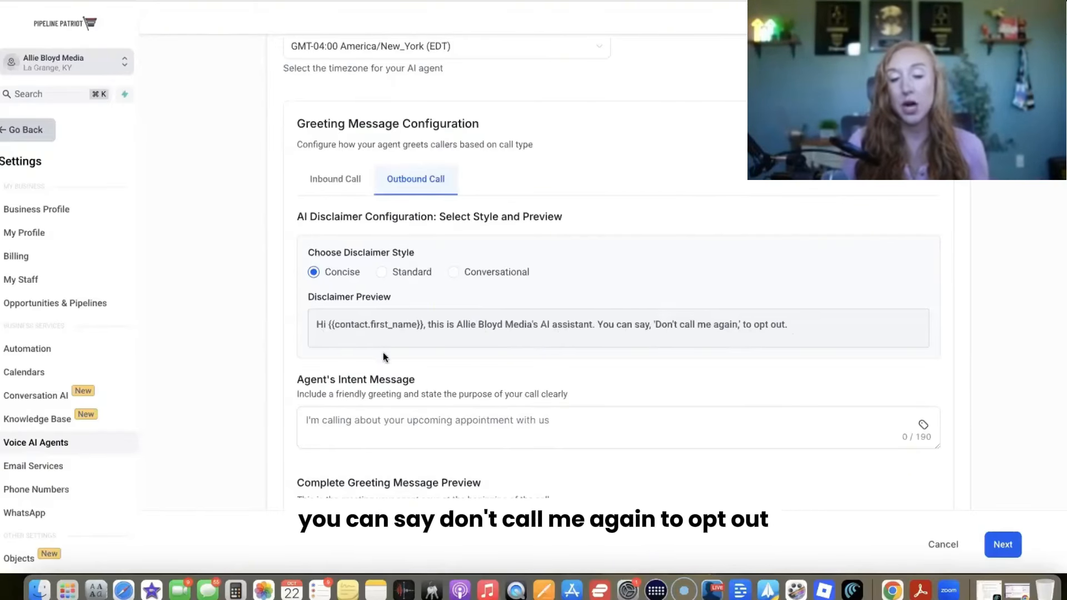
{"action": "left_click", "coordinate": [384, 428]}
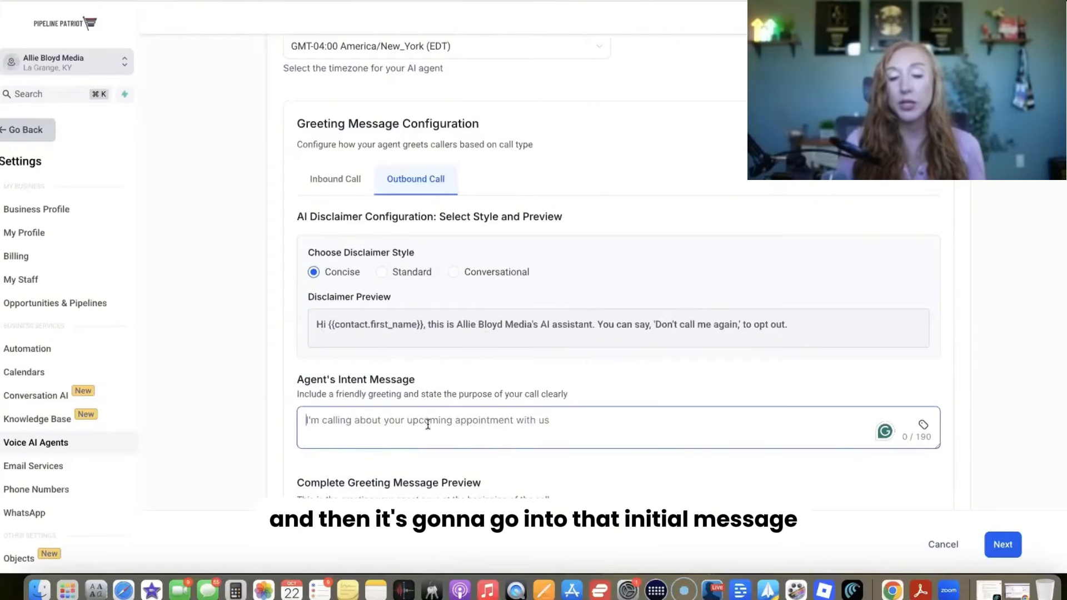
{"action": "left_click", "coordinate": [414, 273]}
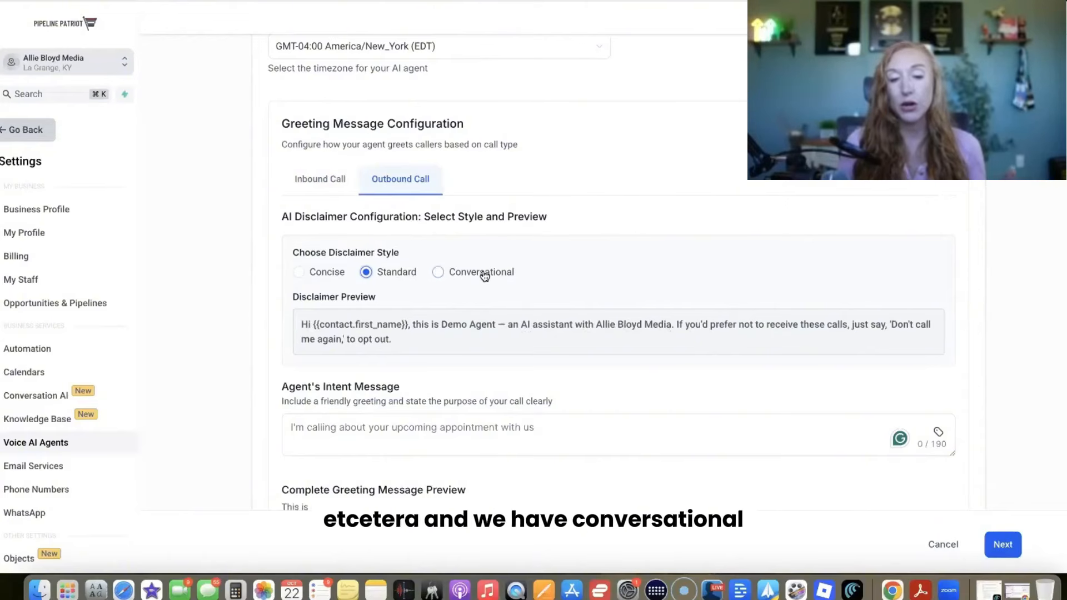
{"action": "left_click", "coordinate": [455, 272]}
{"action": "left_click", "coordinate": [319, 274]}
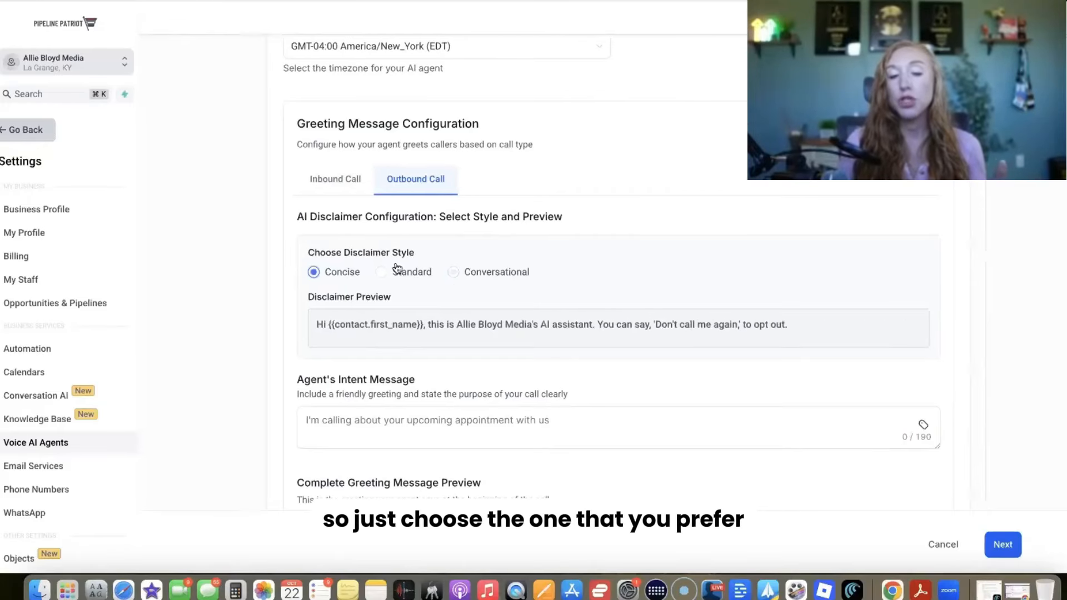
Step: Review the outbound intent message field and complete greeting preview, and expand the Opt-out Mechanism details
{"action": "scroll", "coordinate": [507, 300], "scroll_direction": "down", "scroll_amount": 3}
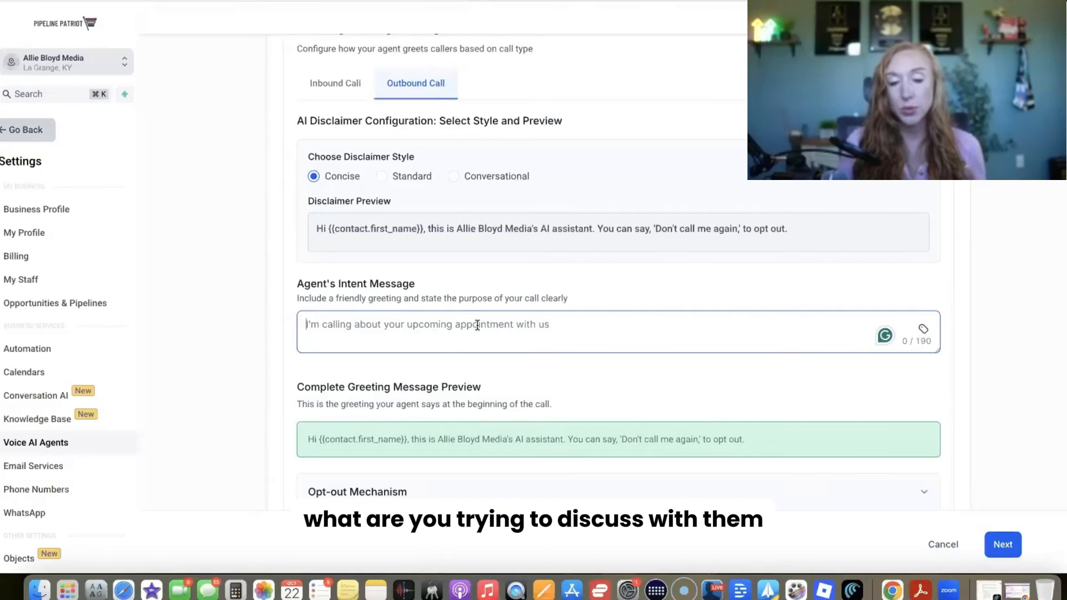
{"action": "scroll", "coordinate": [477, 325], "scroll_direction": "down", "scroll_amount": 2}
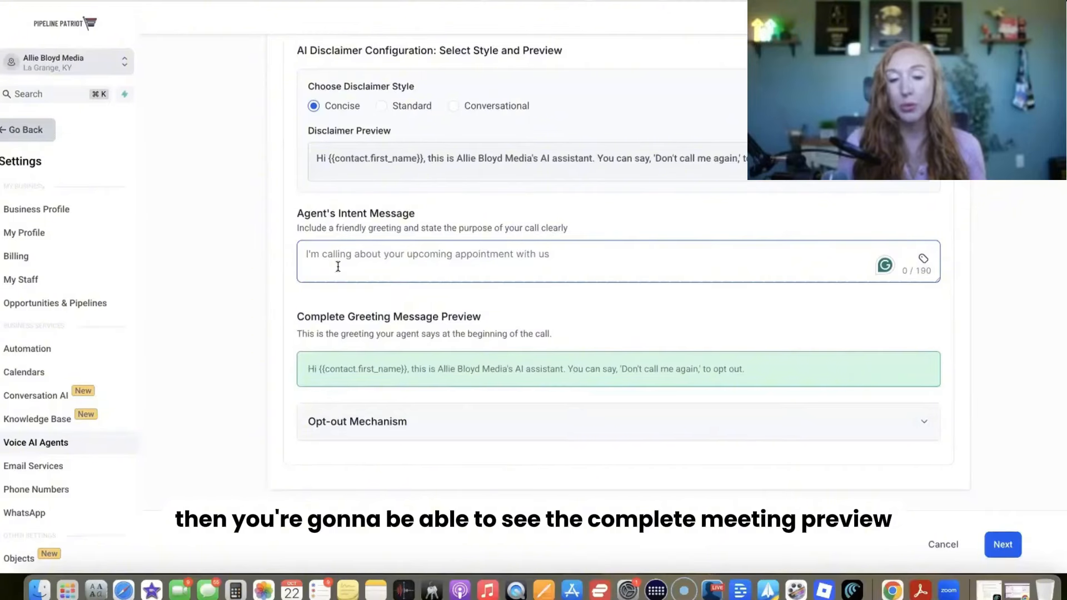
{"action": "left_click", "coordinate": [477, 425]}
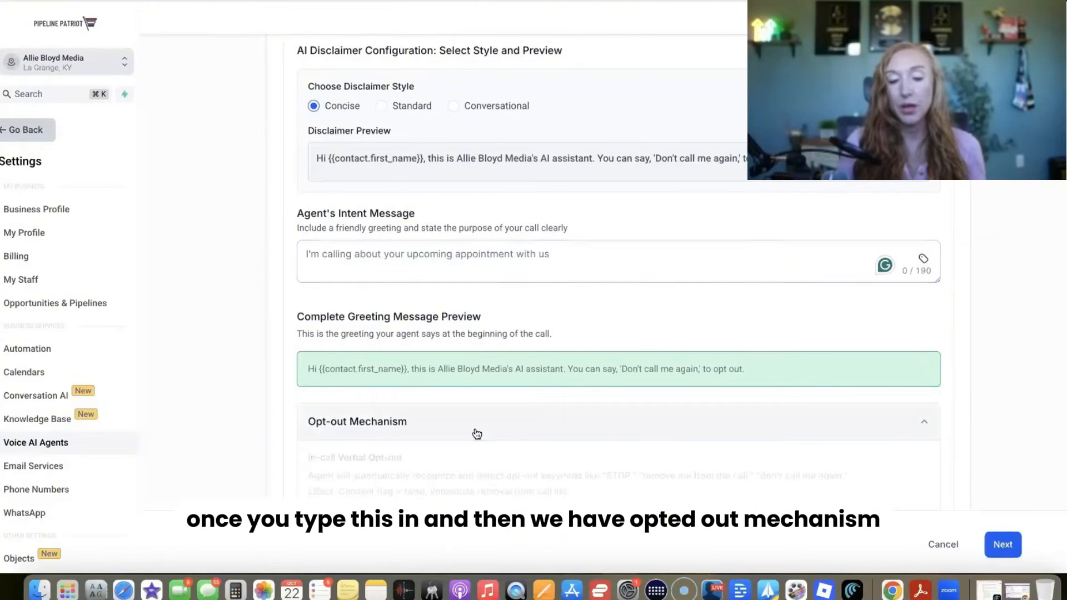
Step: Examine the in-call verbal opt-out keywords and additional opt-out options, collapse the Opt-out Mechanism section, and return to the start of the agent details
{"action": "scroll", "coordinate": [479, 428], "scroll_direction": "down", "scroll_amount": 5}
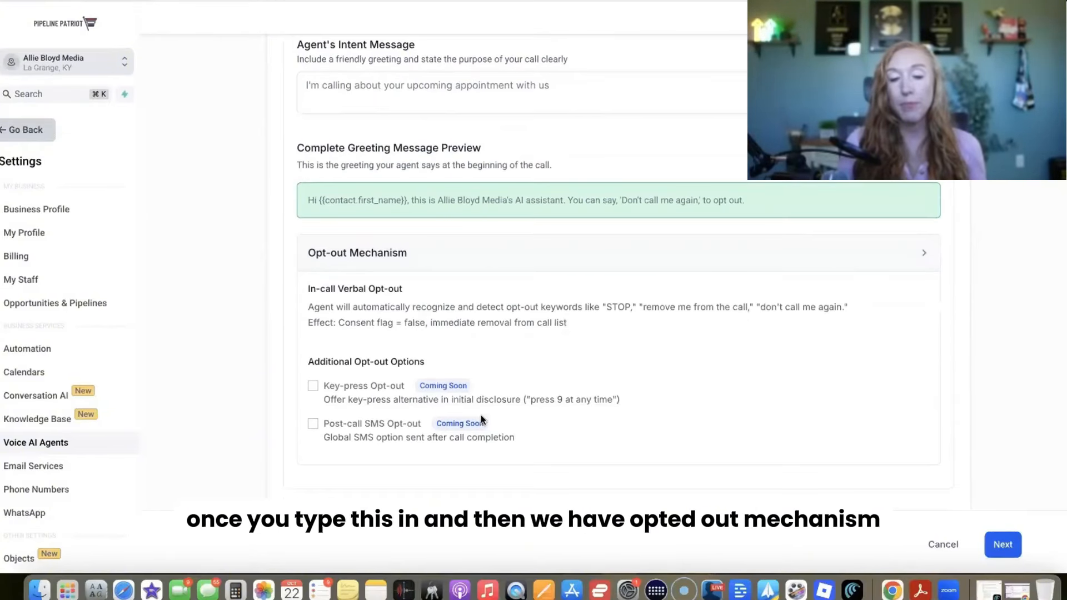
{"action": "scroll", "coordinate": [513, 366], "scroll_direction": "down", "scroll_amount": 1}
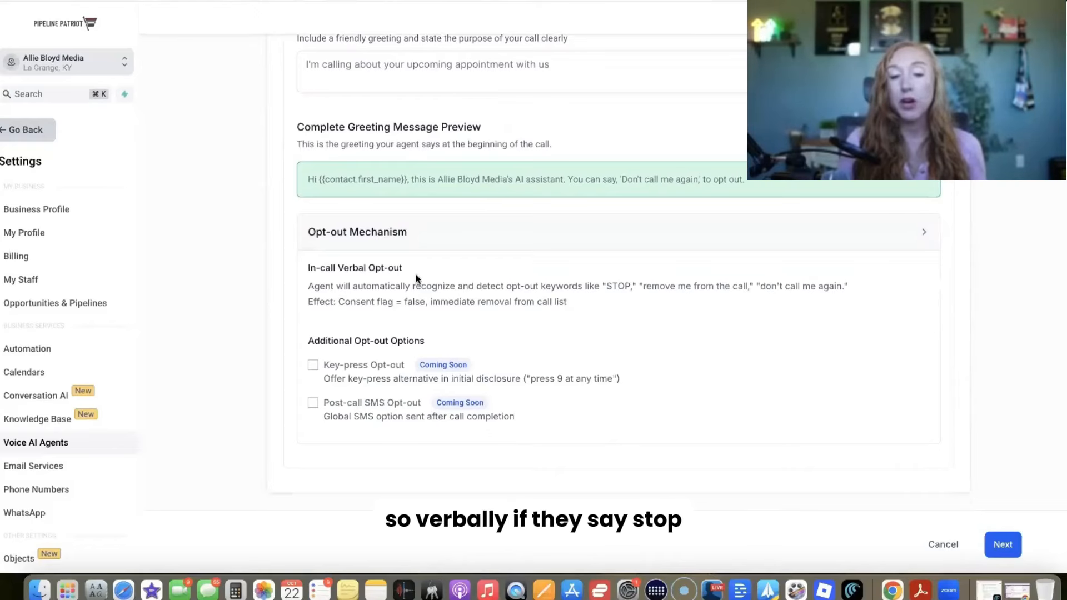
{"action": "left_click_drag", "start_coordinate": [612, 281], "coordinate": [827, 285]}
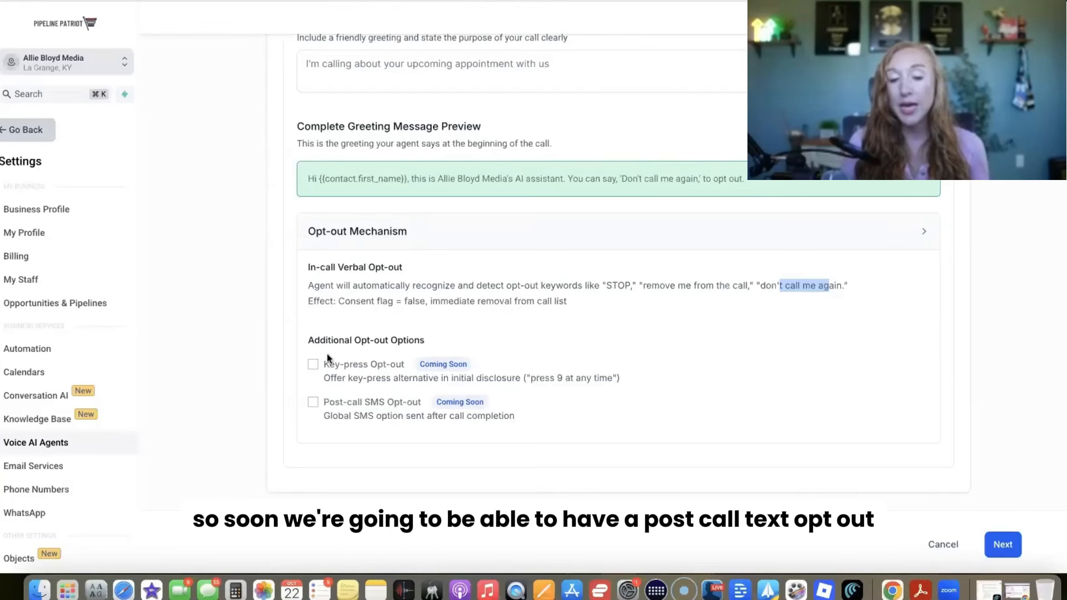
{"action": "scroll", "coordinate": [470, 307], "scroll_direction": "up", "scroll_amount": 2}
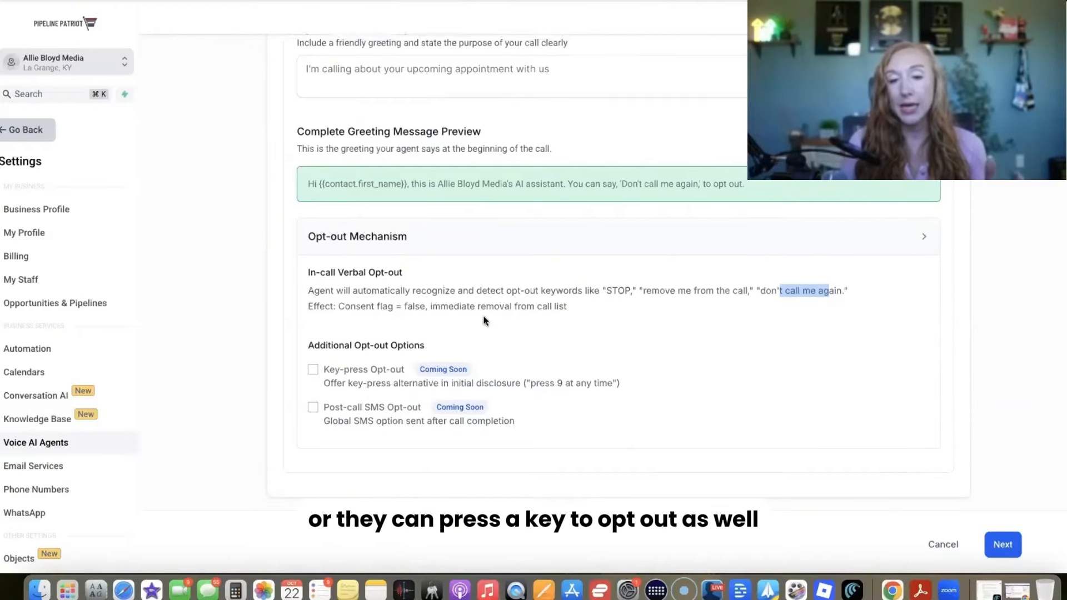
{"action": "scroll", "coordinate": [477, 292], "scroll_direction": "up", "scroll_amount": 5}
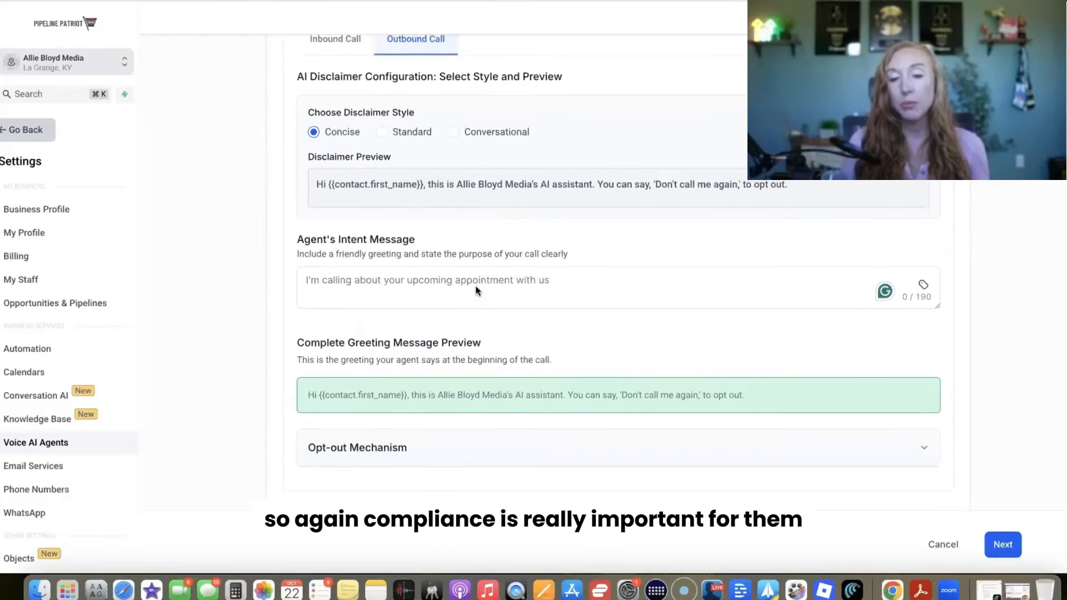
{"action": "scroll", "coordinate": [478, 292], "scroll_direction": "up", "scroll_amount": 3}
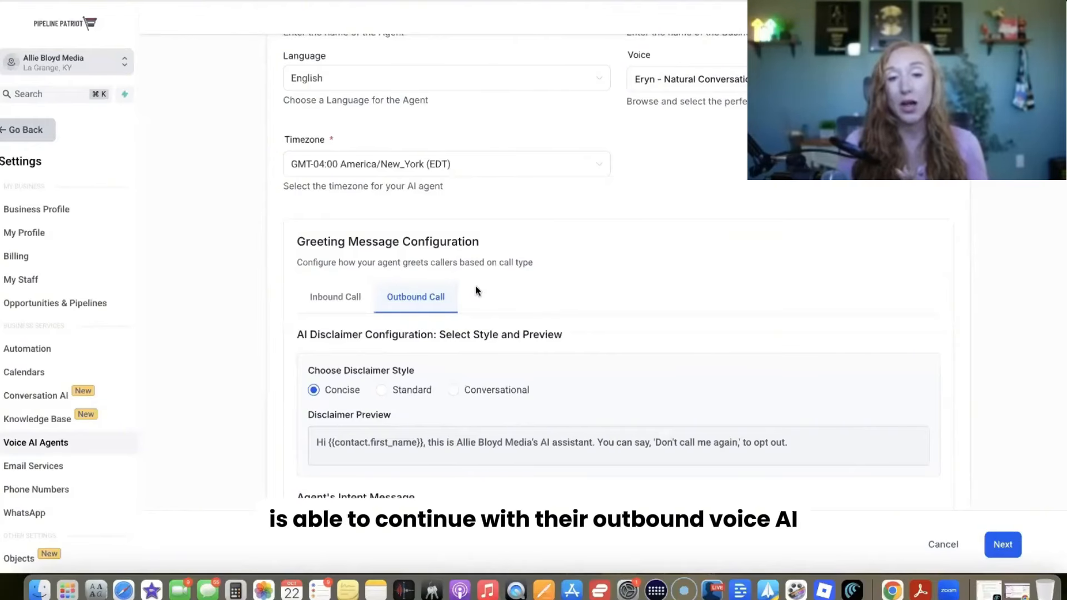
{"action": "scroll", "coordinate": [605, 182], "scroll_direction": "up", "scroll_amount": 5}
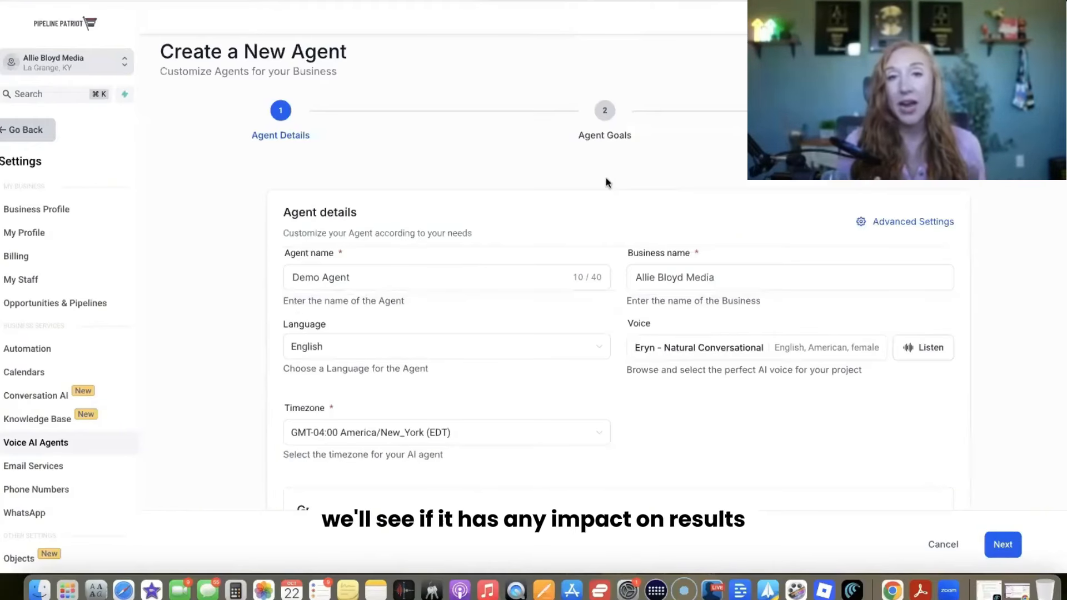